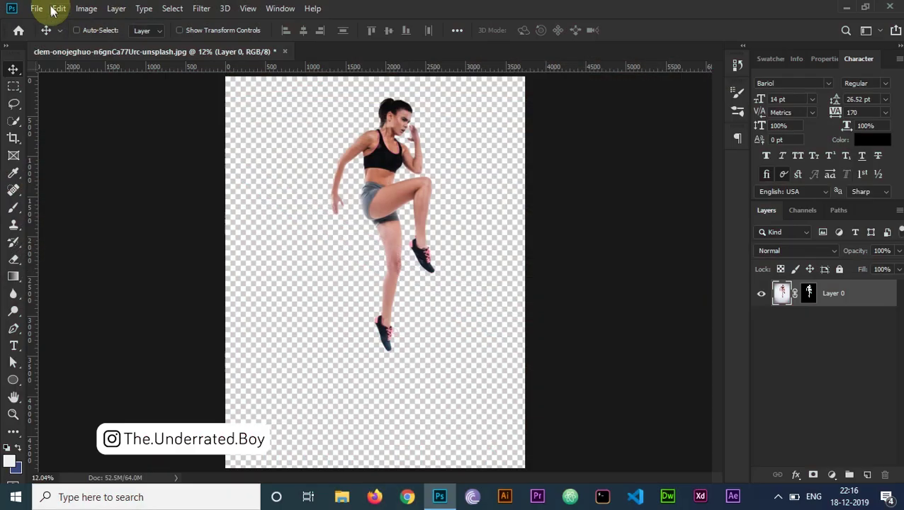
Step: Create a 2000 × 2000 px, 300 ppi white document from the 1000 pixel grid preset and unlock its background layer
click(36, 9)
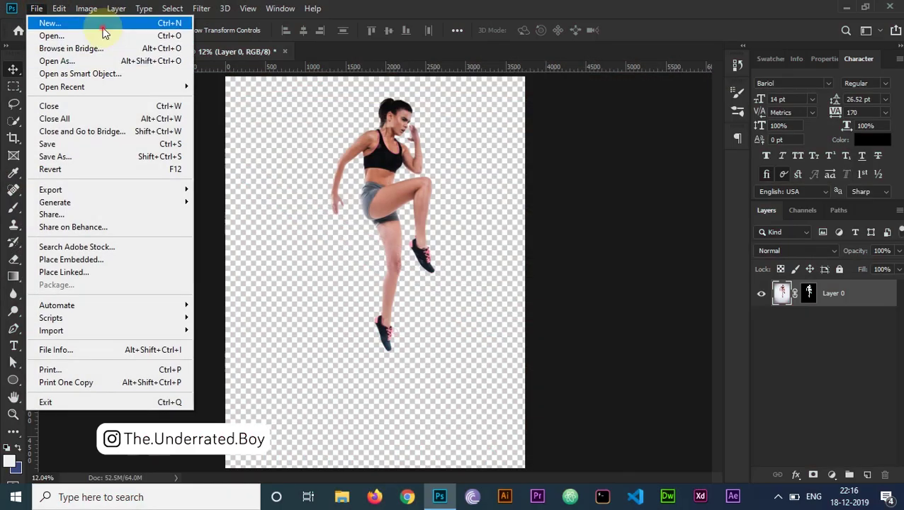
key(Escape)
key(ctrl+n)
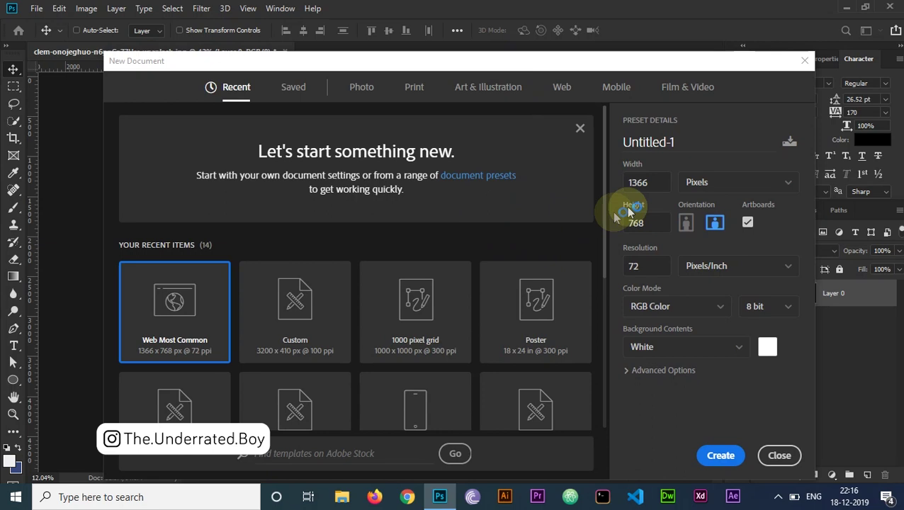
click(414, 306)
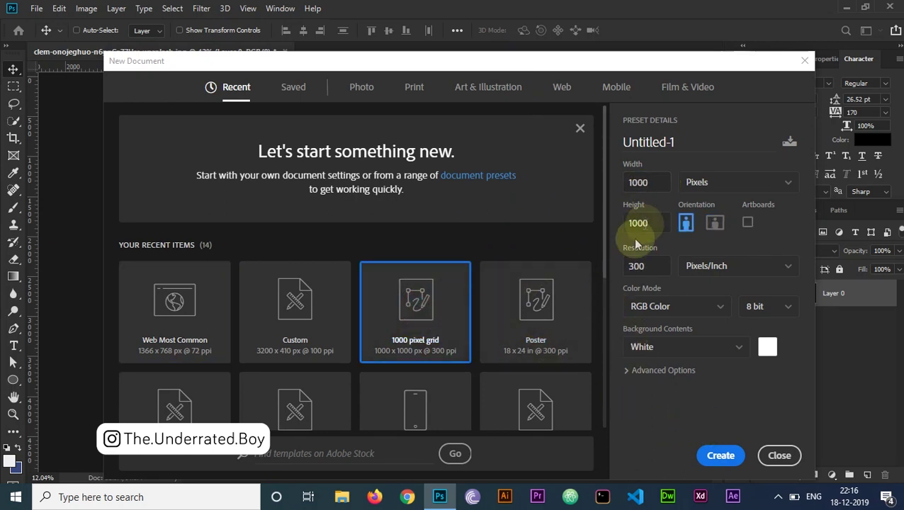
click(659, 185)
text(2000)
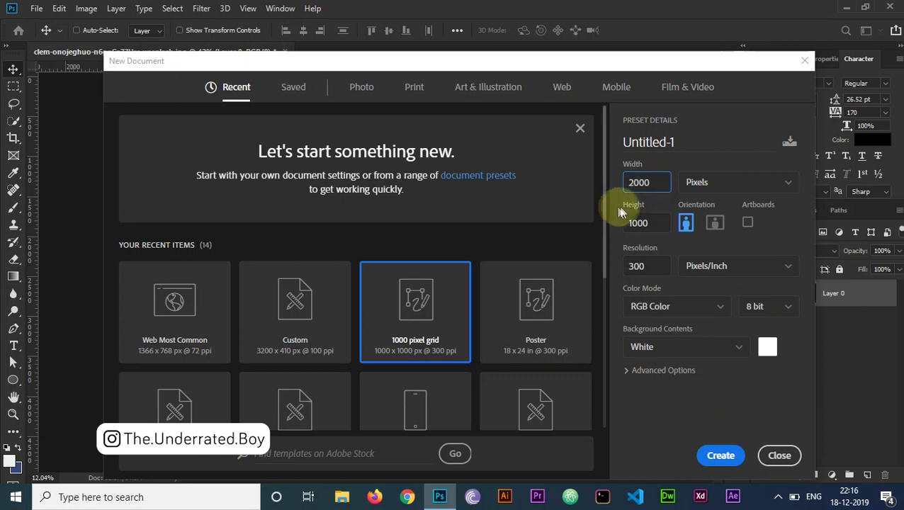
click(654, 221)
text(2000)
key(Return)
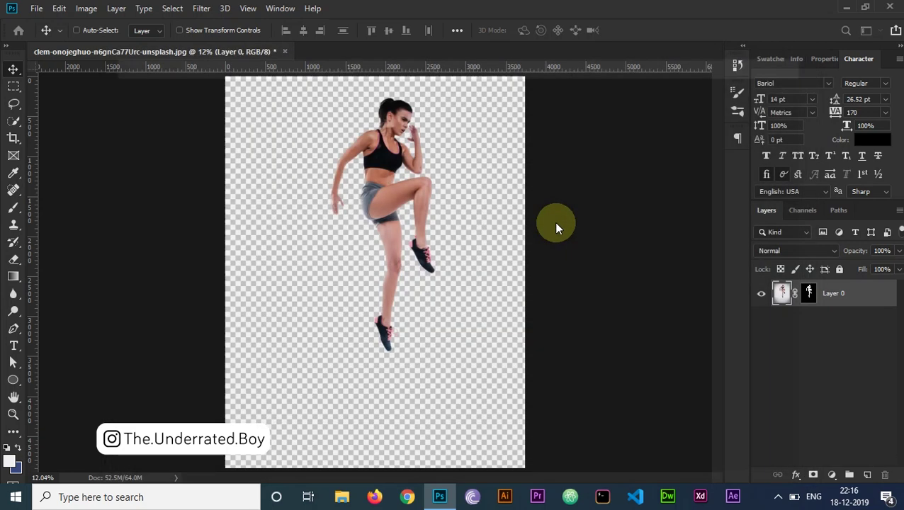
click(883, 293)
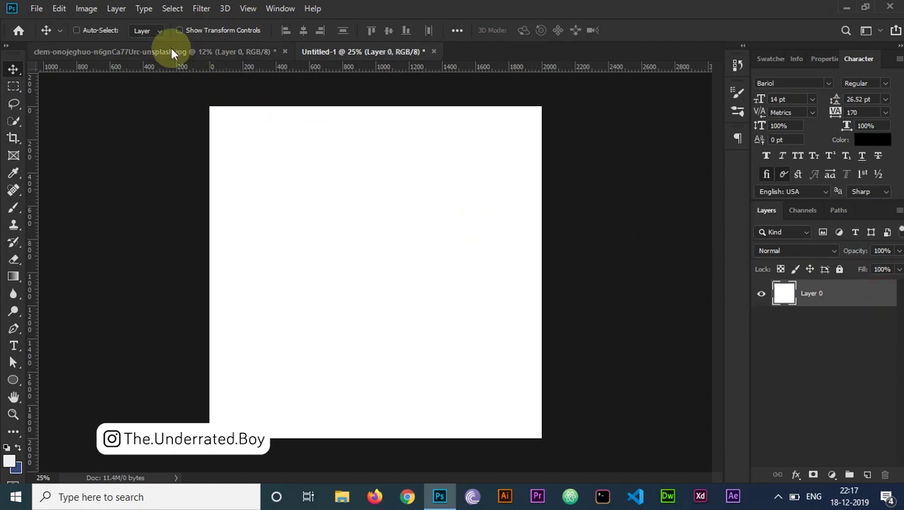
Step: Copy the masked woman layer from the photo into the new document and scale it down proportionally to about 32%
click(170, 51)
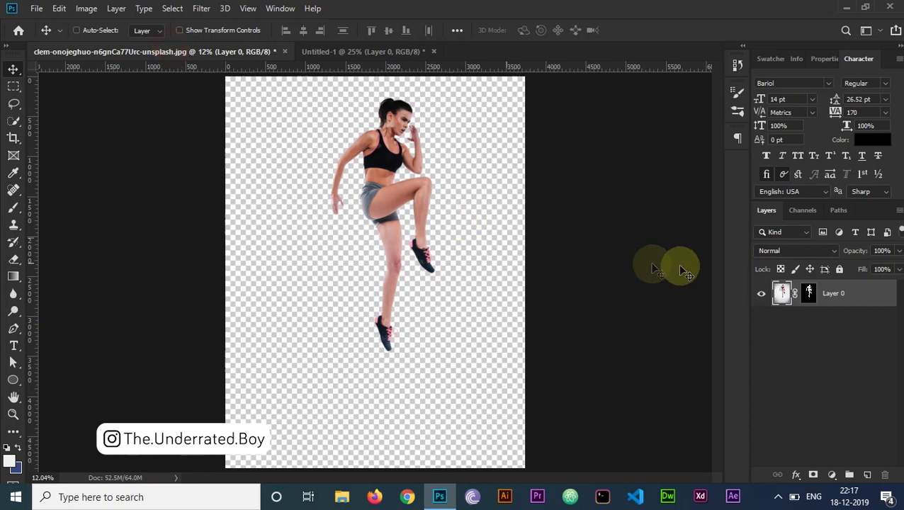
drag(783, 293, 407, 252)
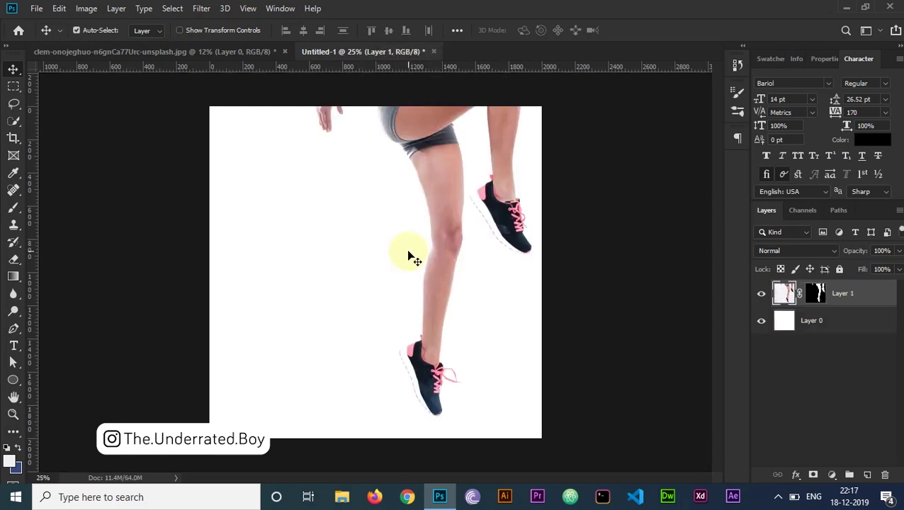
key(ctrl+t)
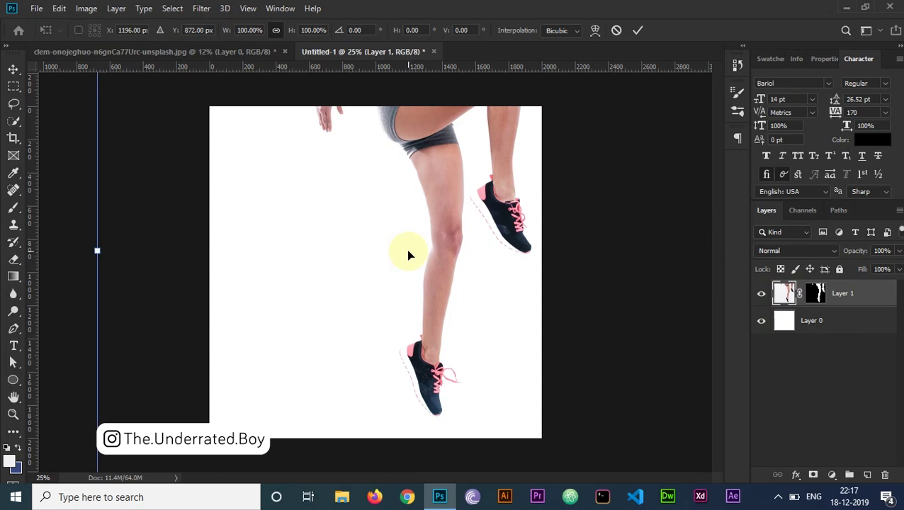
key(ctrl+0)
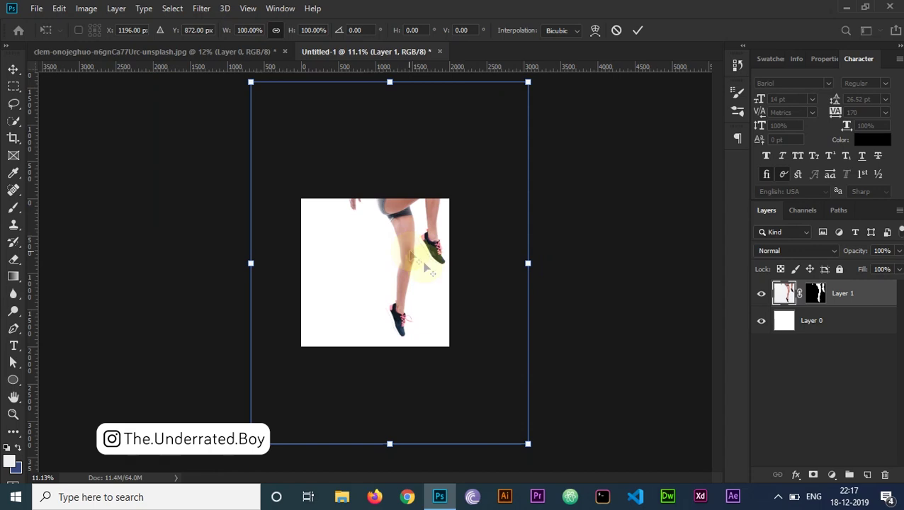
drag(527, 442, 419, 322)
drag(396, 245, 399, 256)
key(ctrl+0)
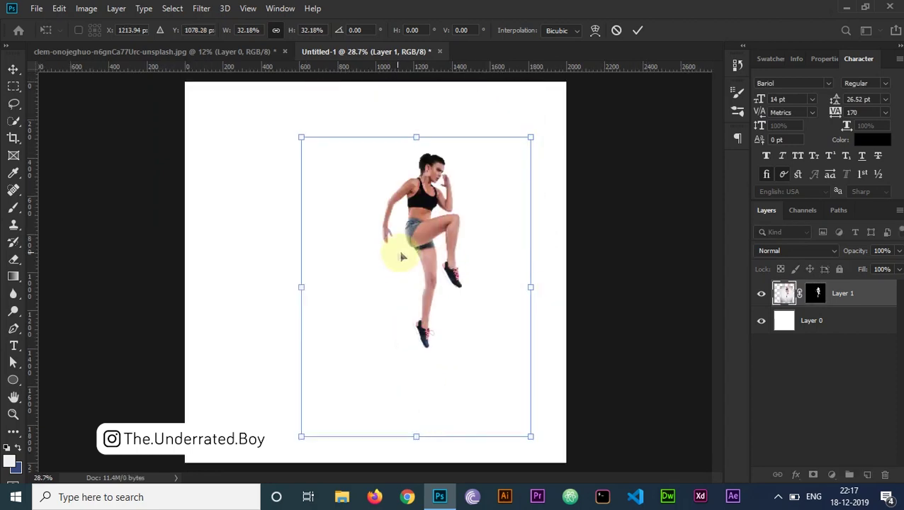
Step: Position the scaled woman near the canvas's left edge, roughly centred vertically
drag(415, 245, 317, 272)
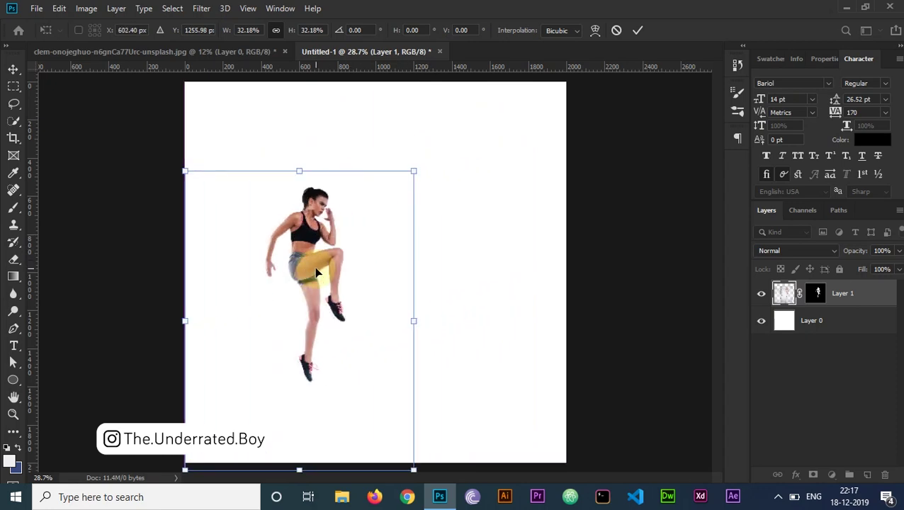
key(Return)
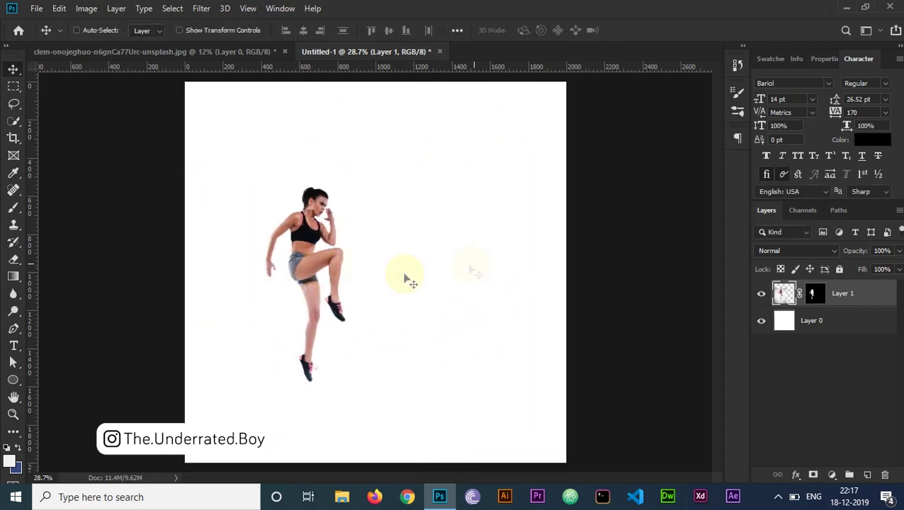
drag(317, 266, 255, 253)
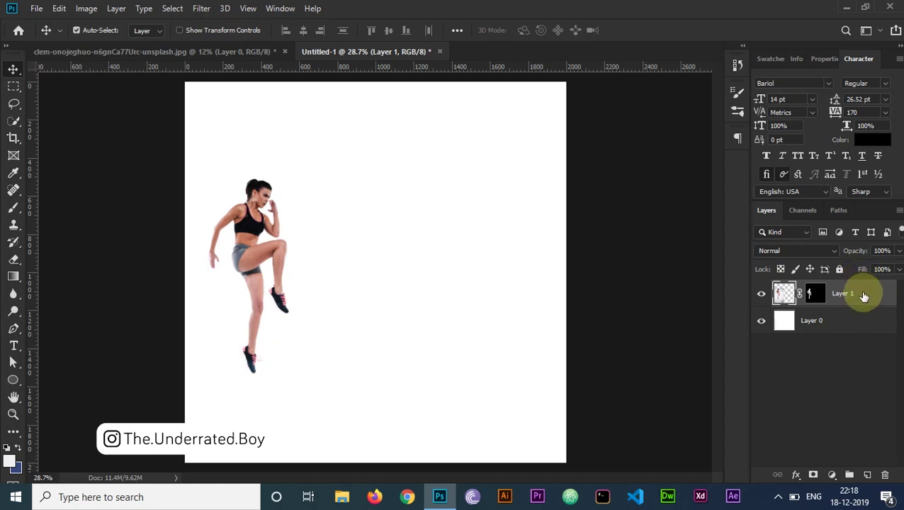
Step: Duplicate the masked woman layer, convert the copy to a smart object and look at its contents
key(ctrl+j)
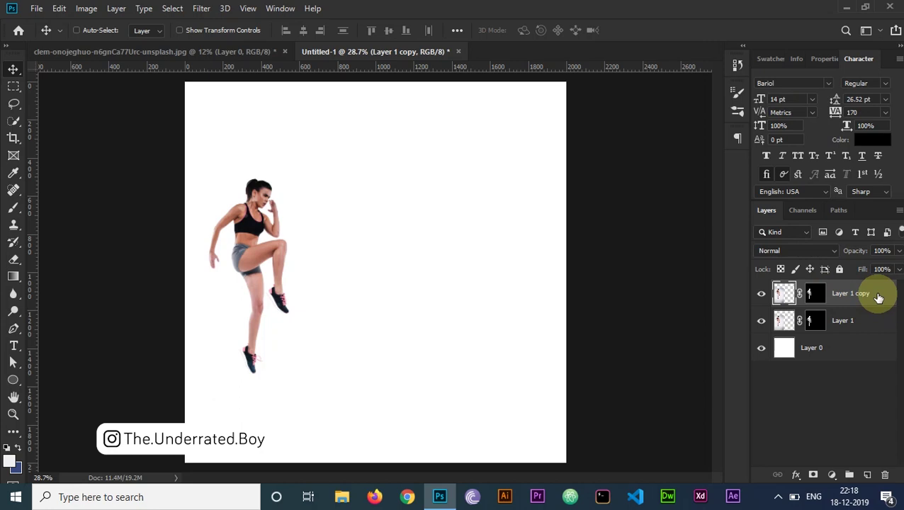
right_click(881, 297)
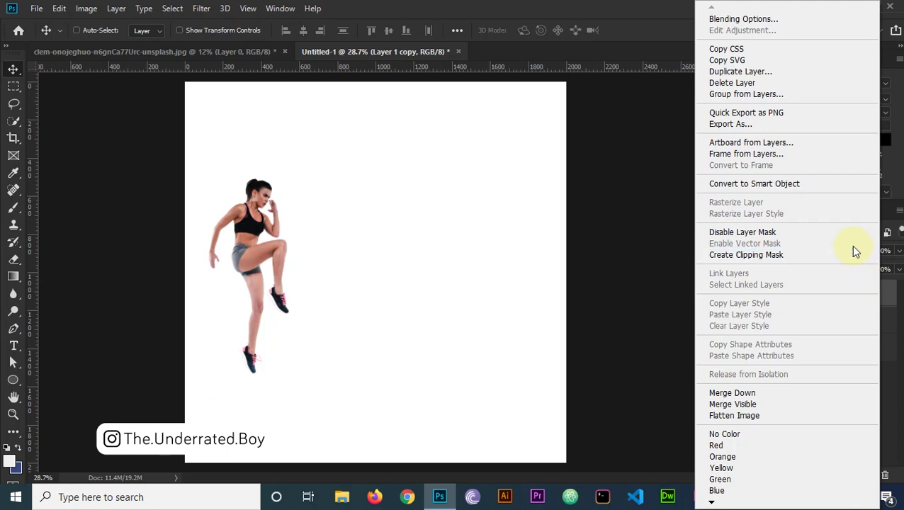
click(827, 189)
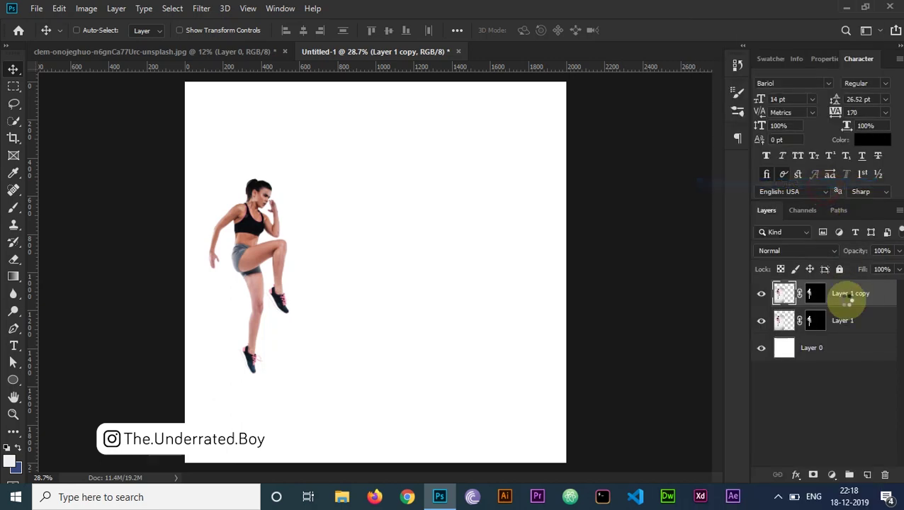
double_click(782, 291)
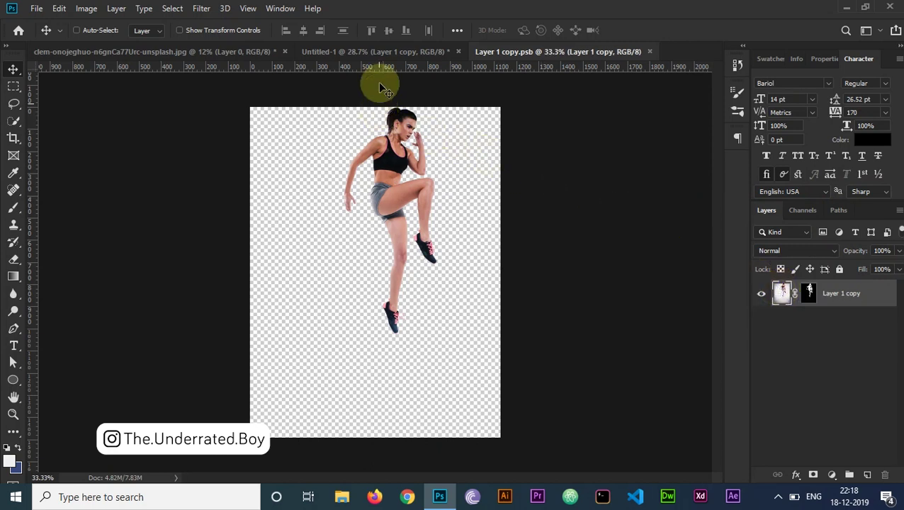
click(374, 52)
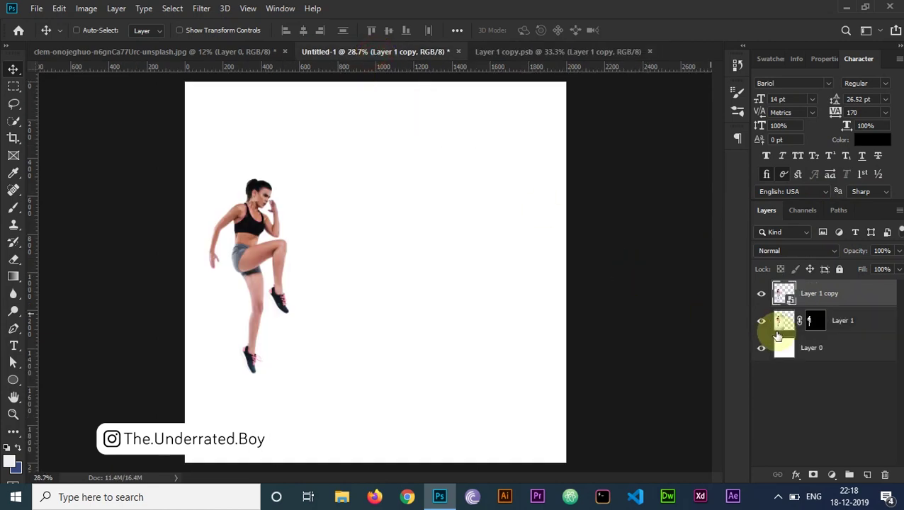
Step: Delete the original masked Layer 1 from the new document
click(843, 323)
key(Delete)
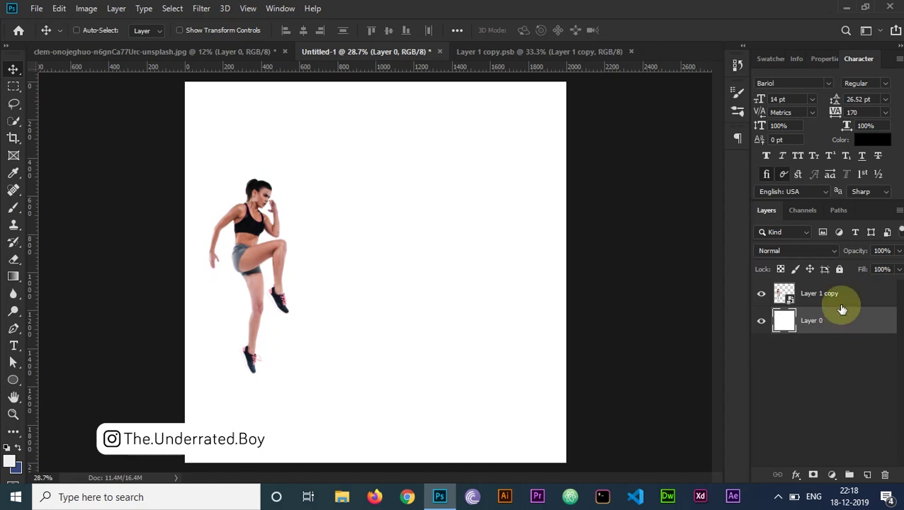
Step: Duplicate the woman smart object repeatedly to build a tightly overlapping stack of 18 copies
click(841, 295)
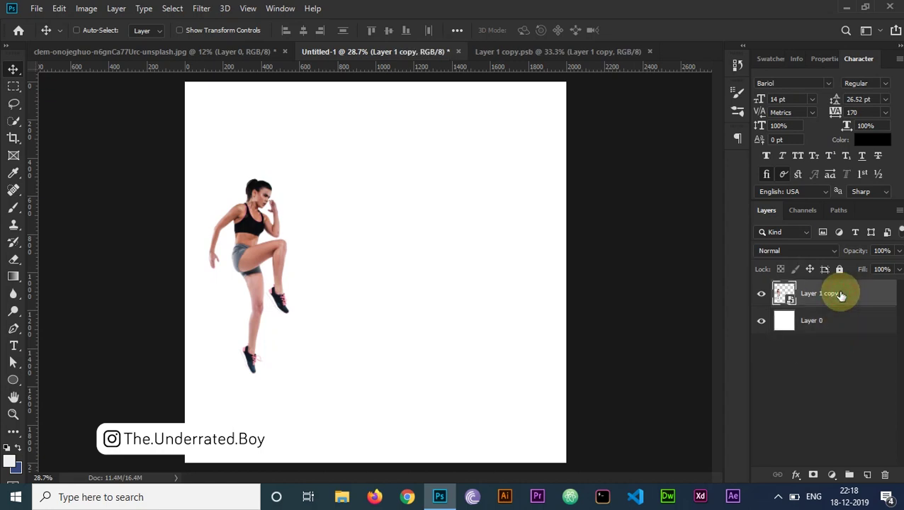
key(ctrl+j)
key(j)
key(ctrl+plus)
key(ctrl+plus)
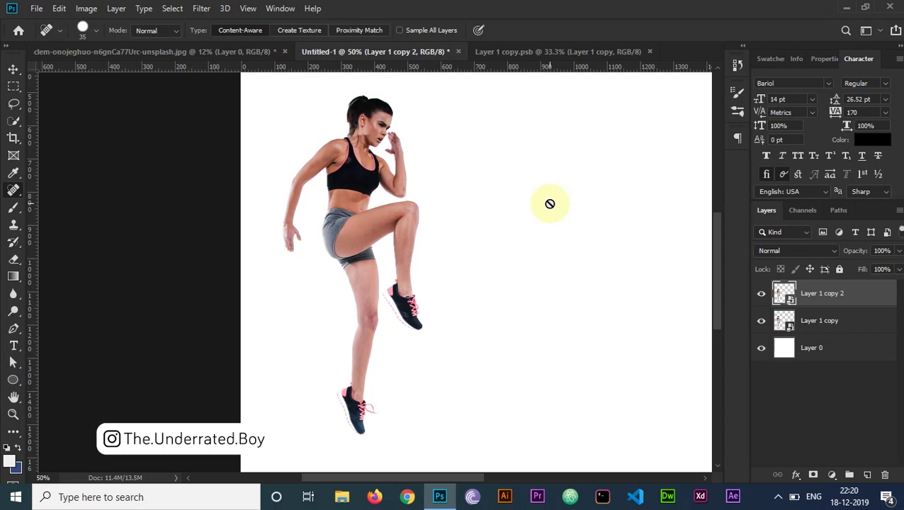
key(ctrl+j)
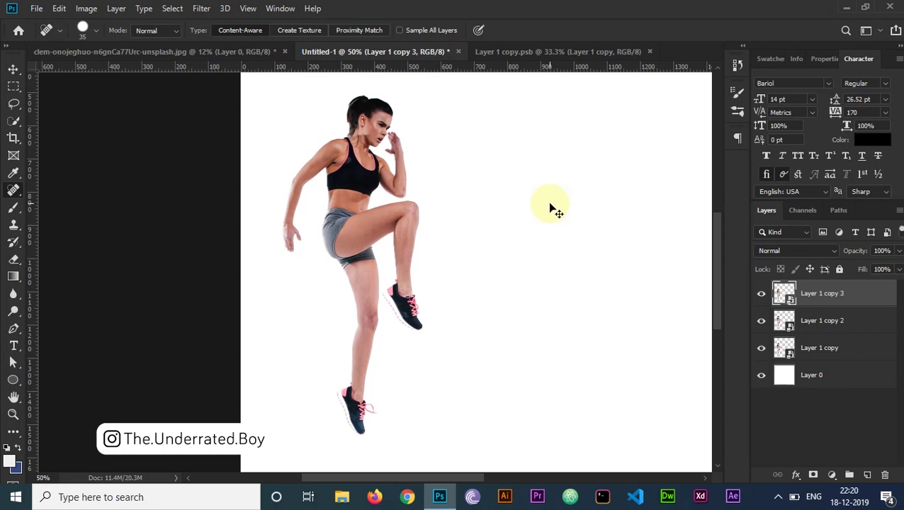
key(ctrl+j)
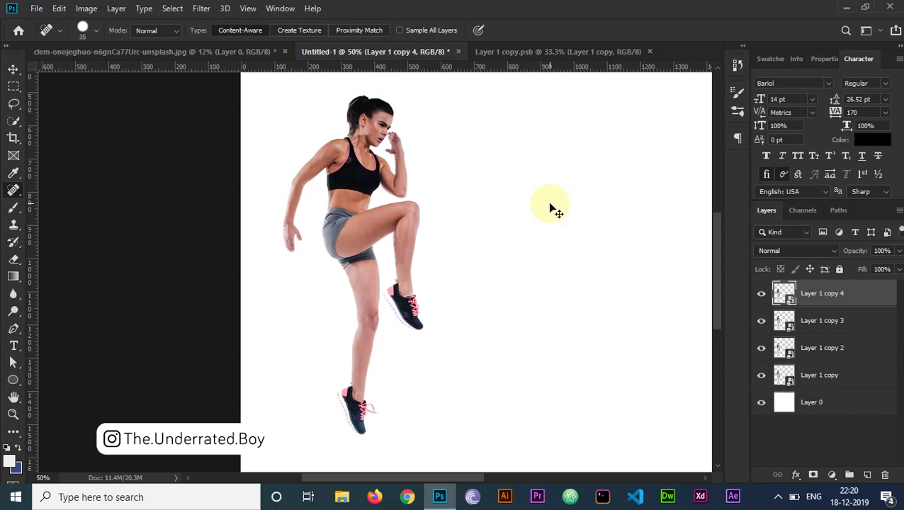
key(ctrl+j)
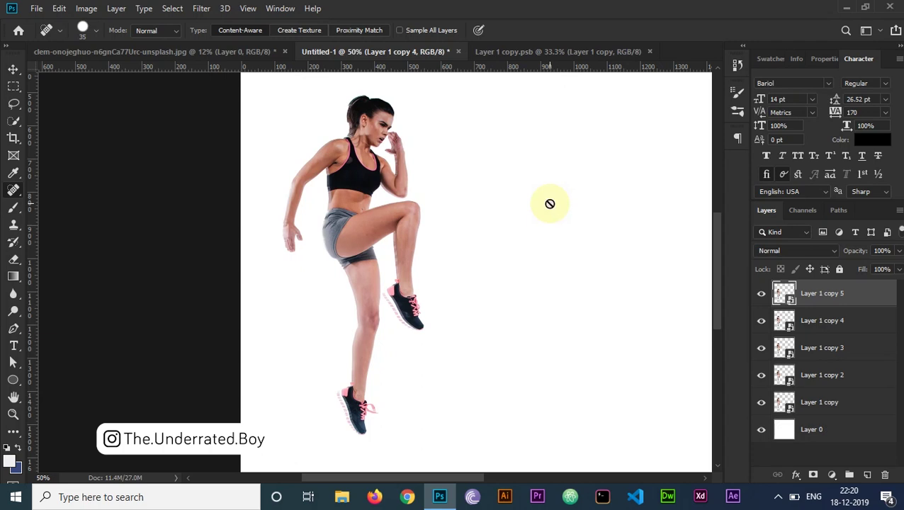
key(ctrl+j)
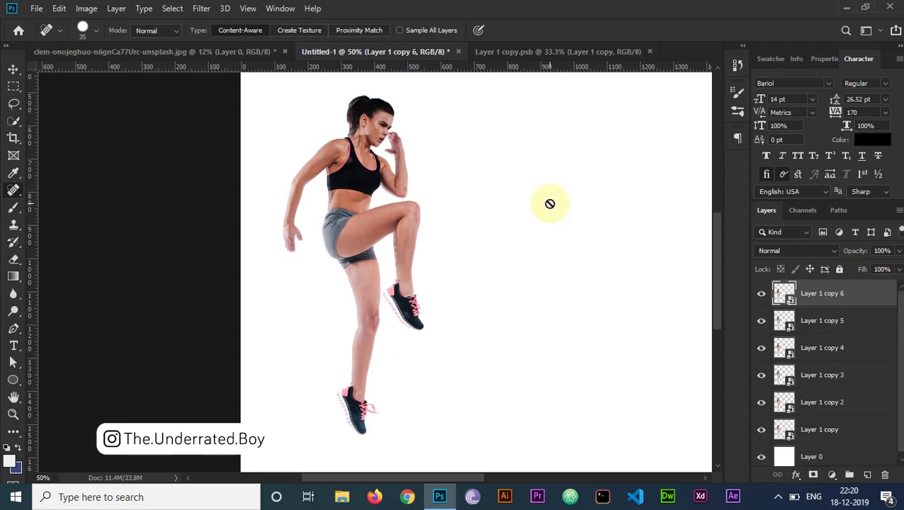
key(ctrl+j)
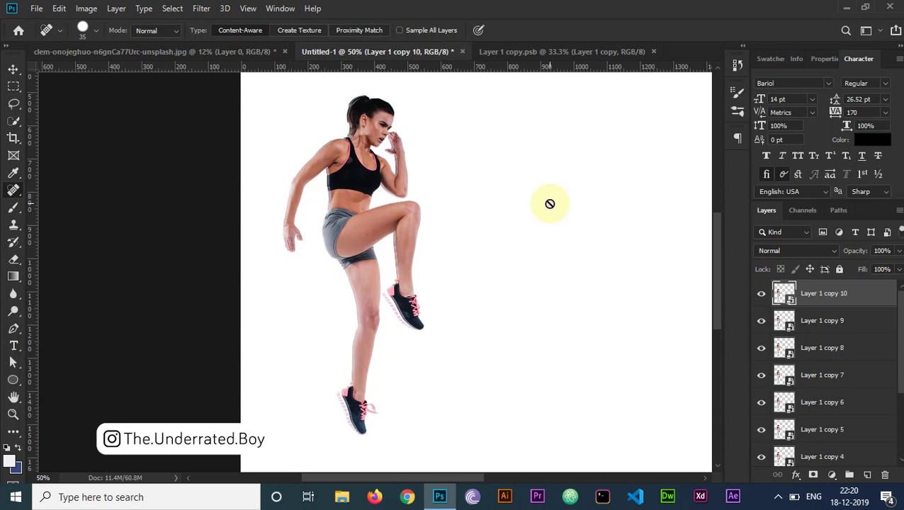
key(ctrl+j)
key(ctrl+j)
key(ctrl+j)
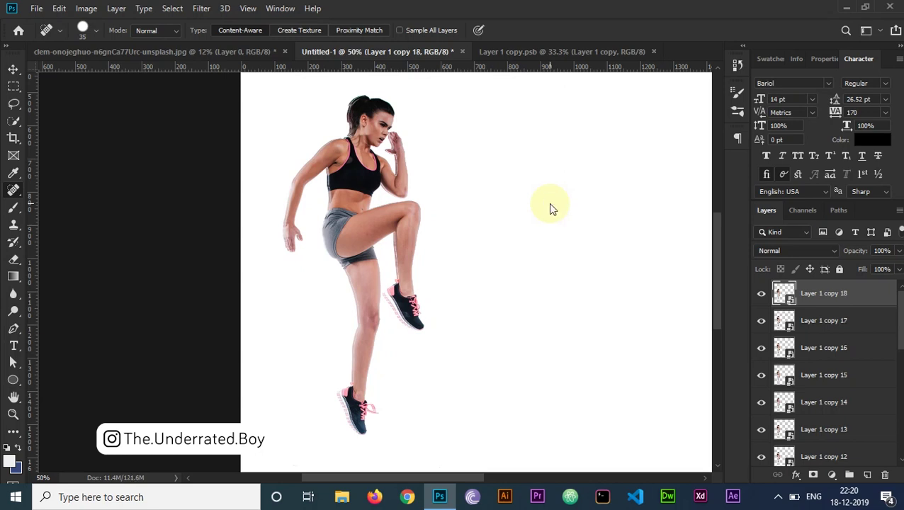
Step: Add two more duplicates of the woman, each offset slightly to the right to start a trailing effect
key(ctrl+shift+t)
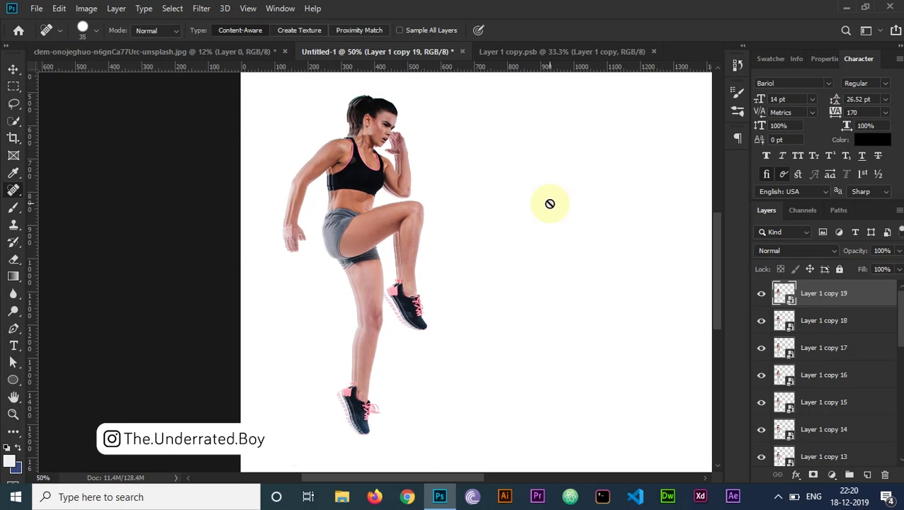
key(ctrl+shift+alt+t)
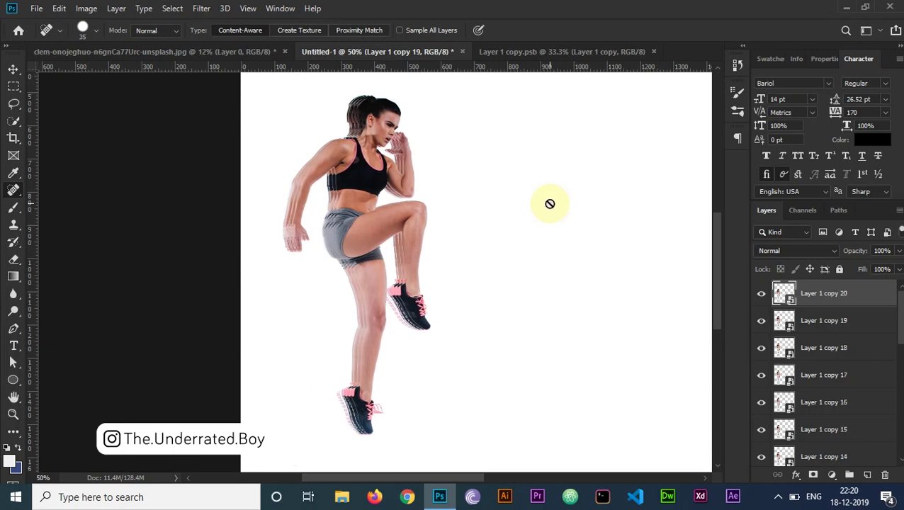
key(ctrl+shift+alt+t)
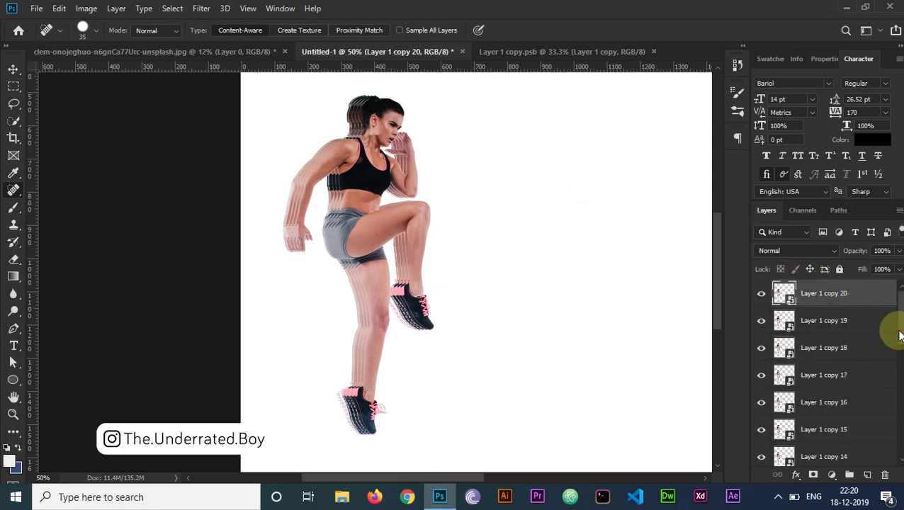
Step: Merge the layers from Layer 1 copy 2 through Layer 1 copy 20 into a single layer
drag(903, 327, 903, 403)
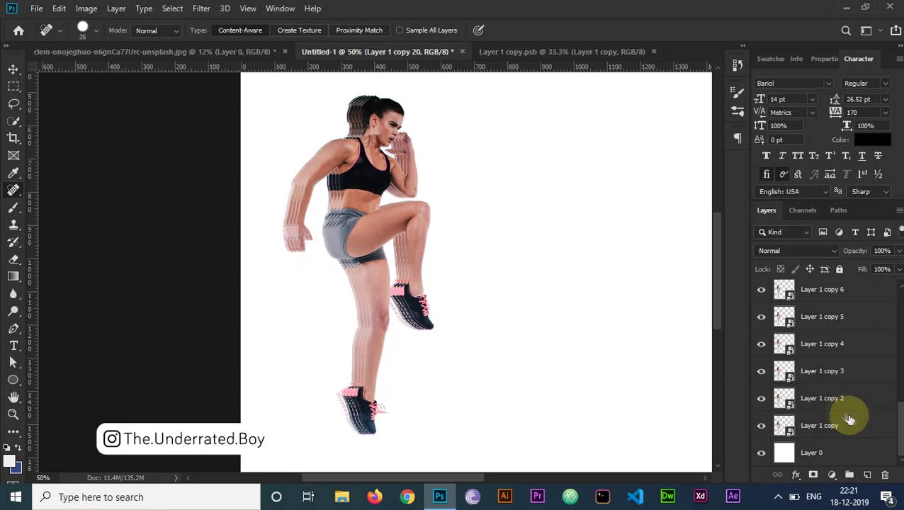
click(902, 429)
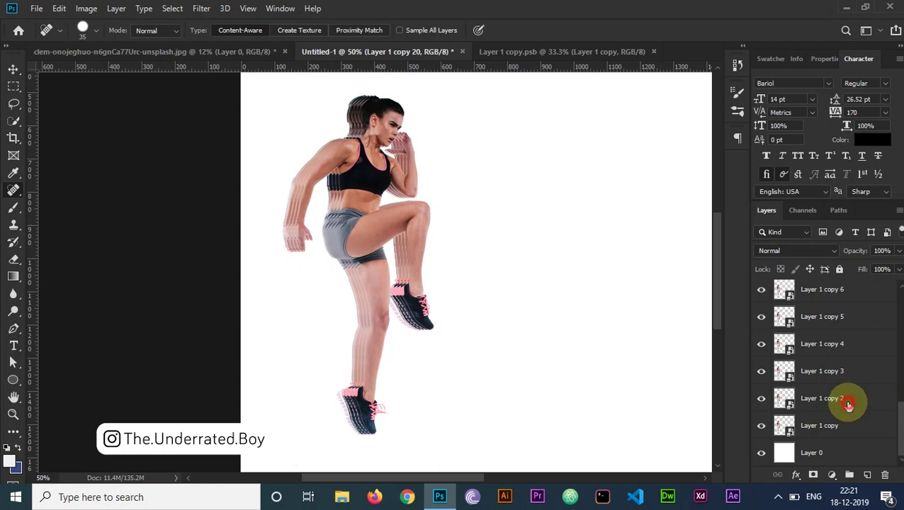
click(848, 403)
key(ctrl+j)
key(ctrl+j)
key(ctrl+j)
key(ctrl+j)
key(ctrl+j)
key(ctrl+j)
key(ctrl+j)
key(ctrl+j)
key(ctrl+j)
key(ctrl+j)
key(ctrl+j)
key(ctrl+j)
key(ctrl+j)
key(ctrl+j)
click(839, 297)
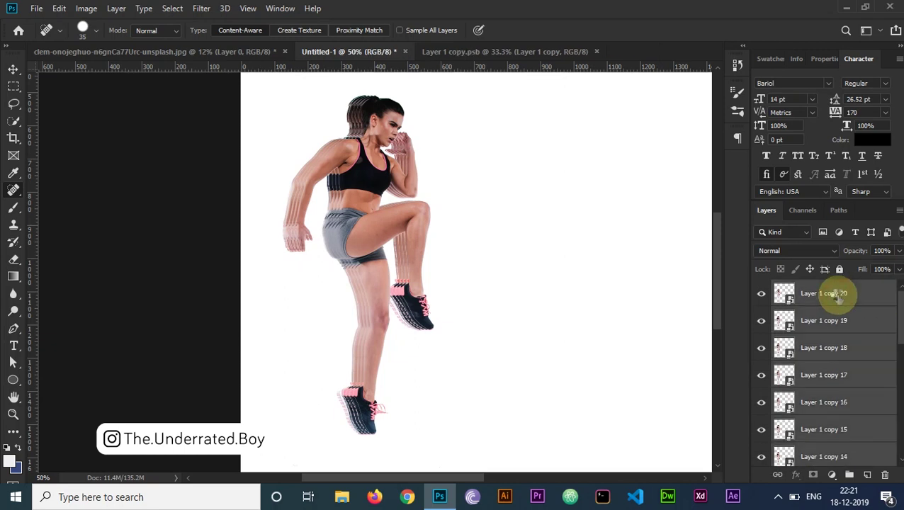
key(ctrl+e)
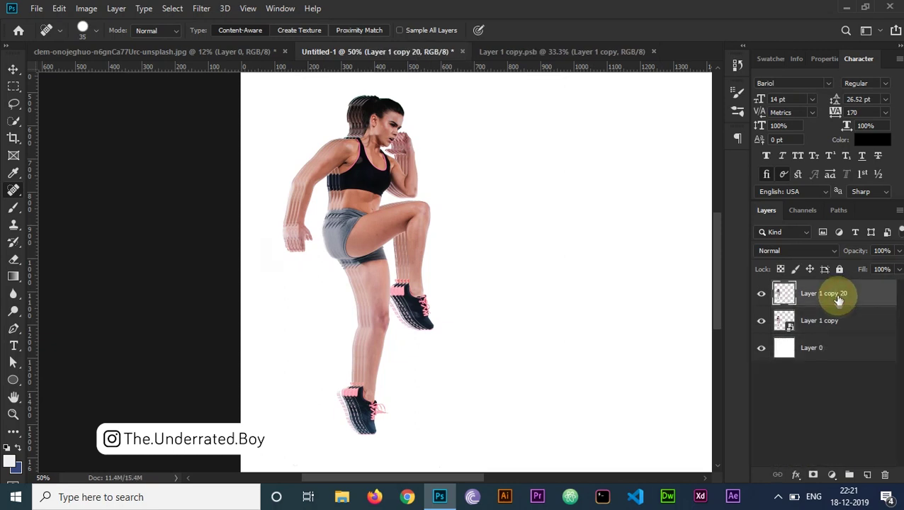
Step: Hide the Layer 1 copy layer and convert the merged Layer 1 copy 20 to a smart object
click(762, 322)
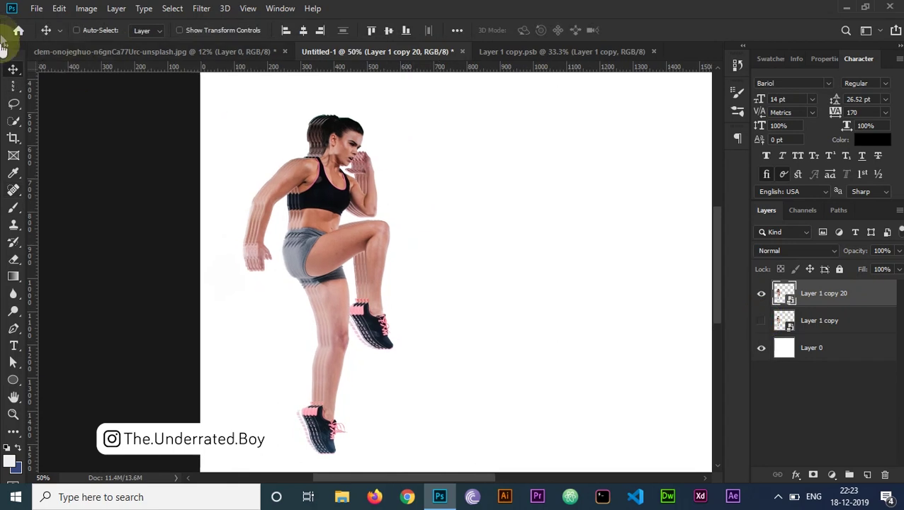
click(848, 295)
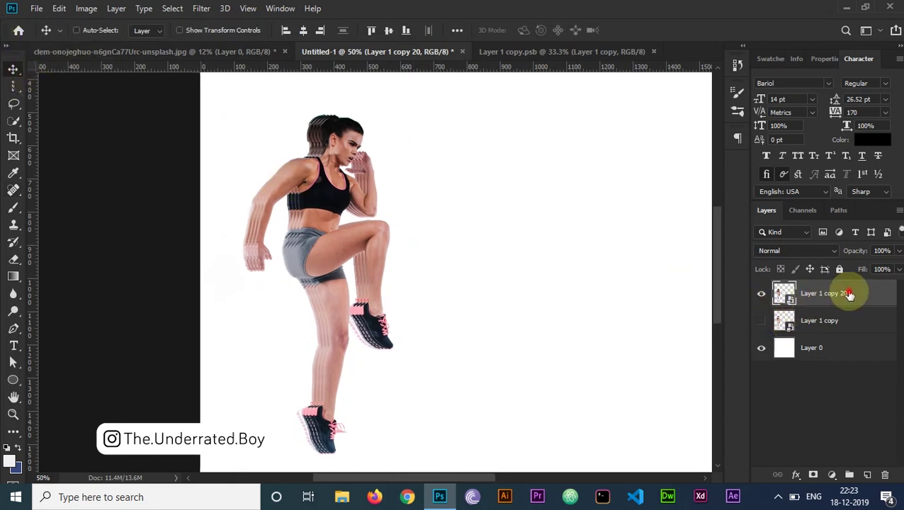
key(ctrl+shift+alt+n)
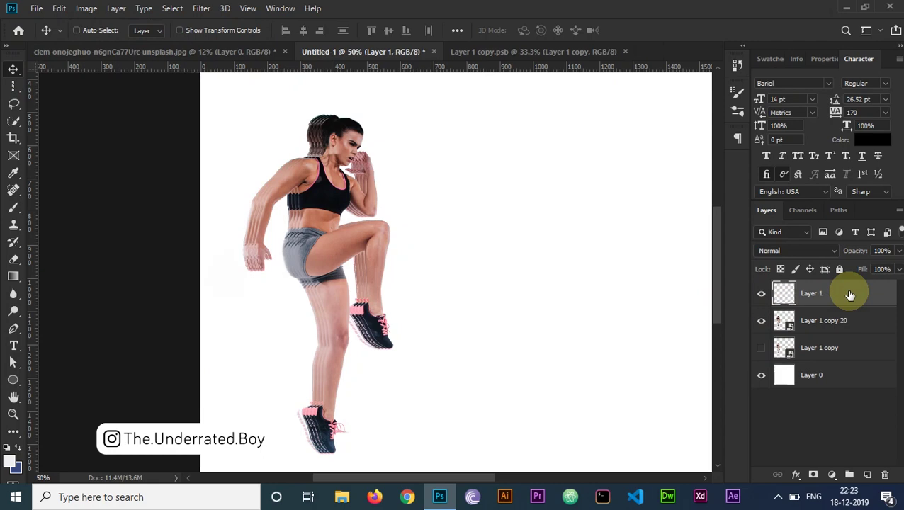
key(ctrl+j)
key(ctrl+z)
key(ctrl+z)
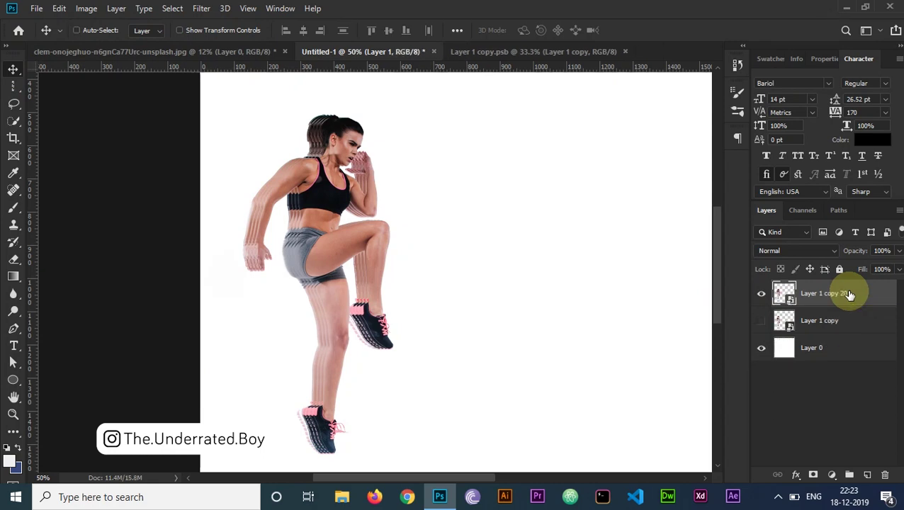
Step: Duplicate Layer 1 copy 20 nine times, shifting each copy slightly to the right to lengthen the motion trail
click(860, 296)
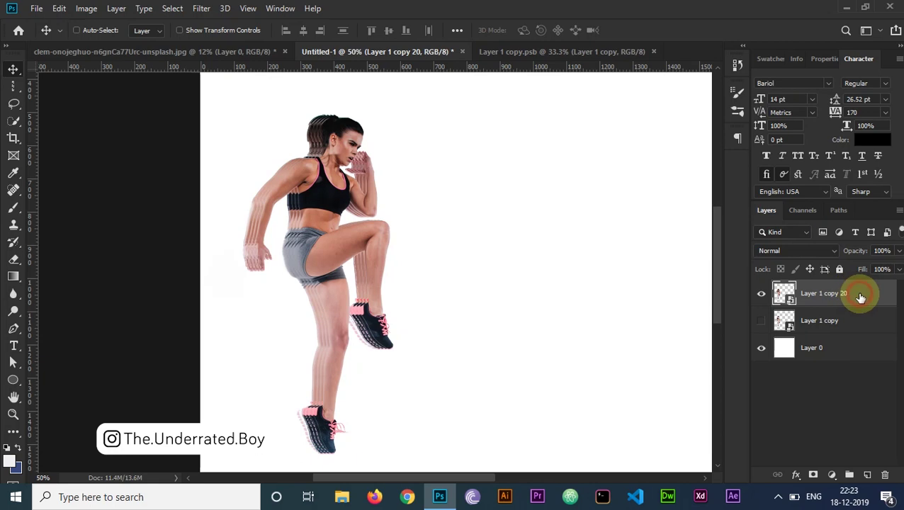
key(ctrl+alt+shift+t)
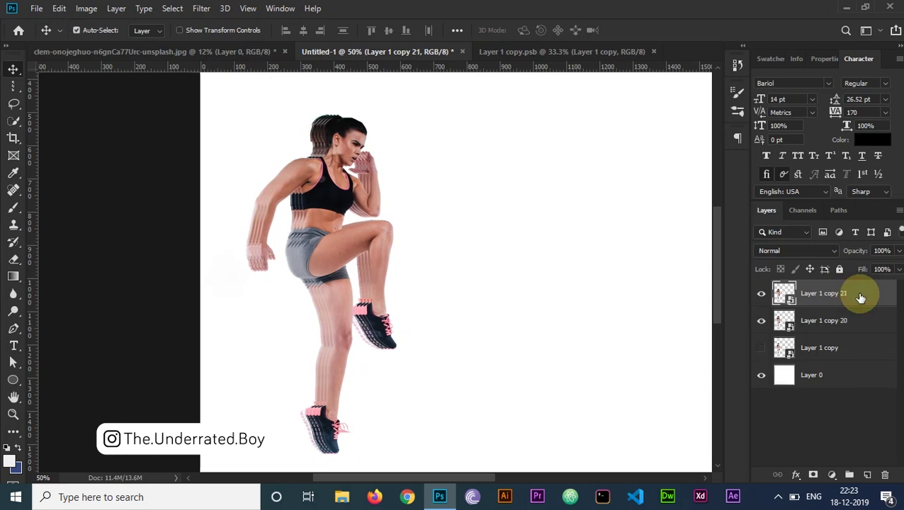
key(ctrl+alt+shift+t)
key(ctrl+alt+shift+t)
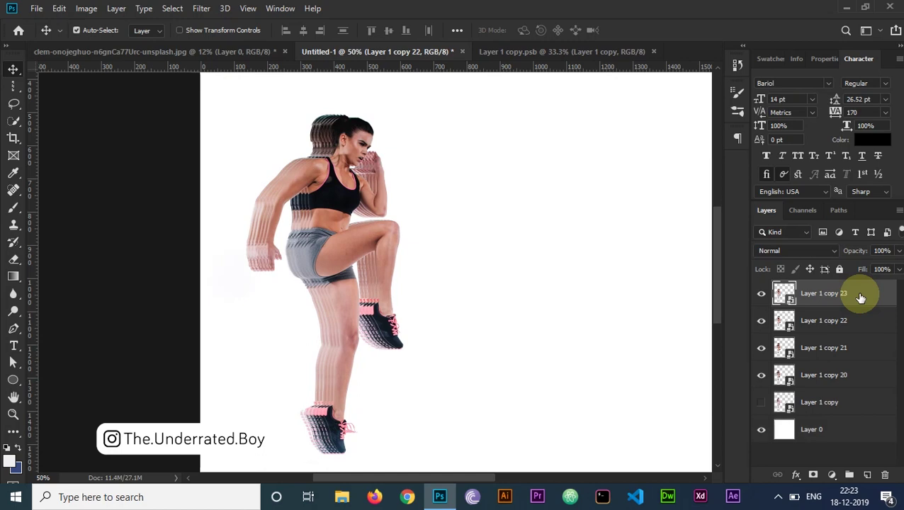
key(ctrl+alt+shift+t)
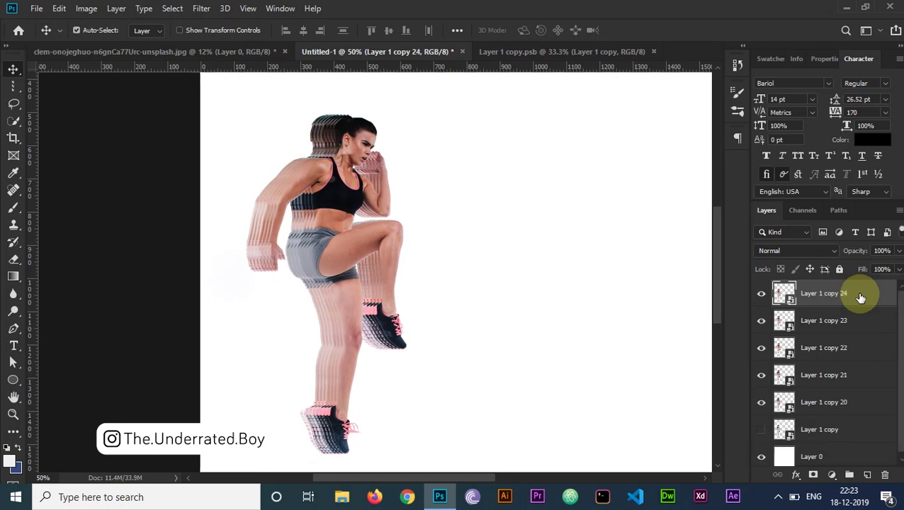
key(shift+Right)
key(shift+Right)
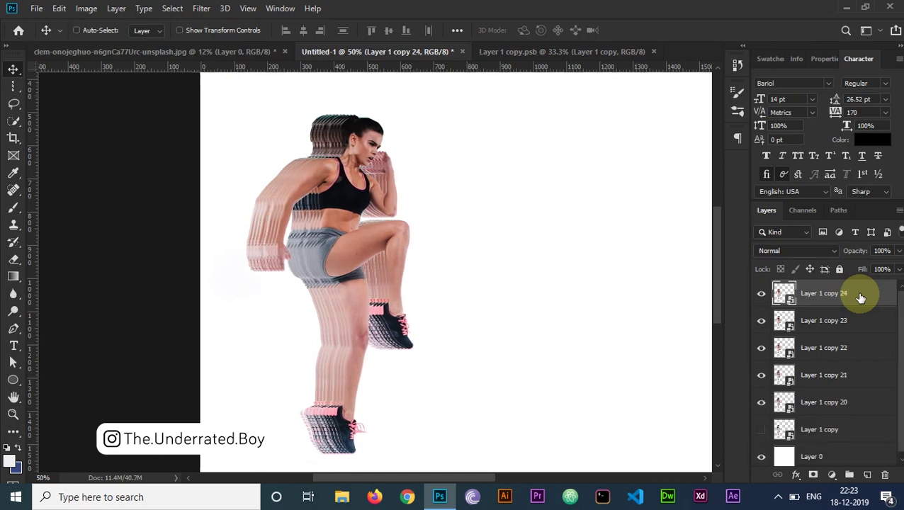
key(shift+Right)
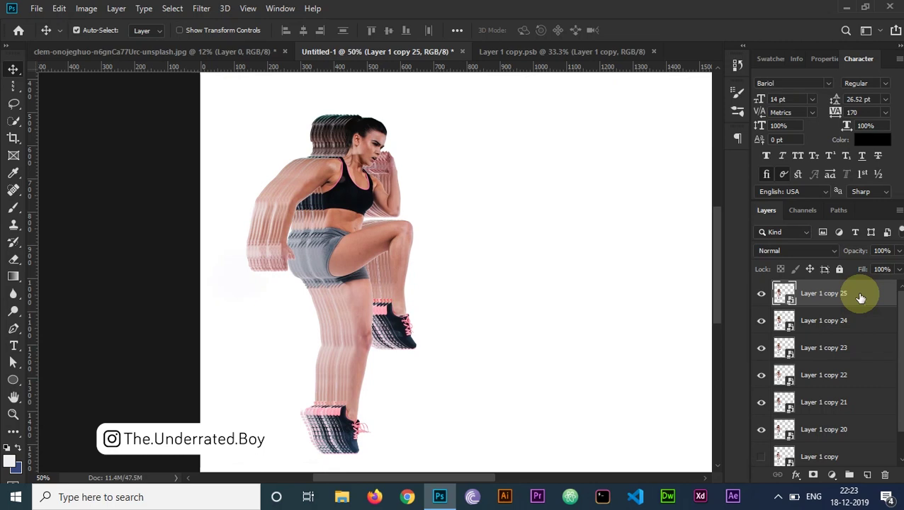
key(shift+Right)
key(shift+Right)
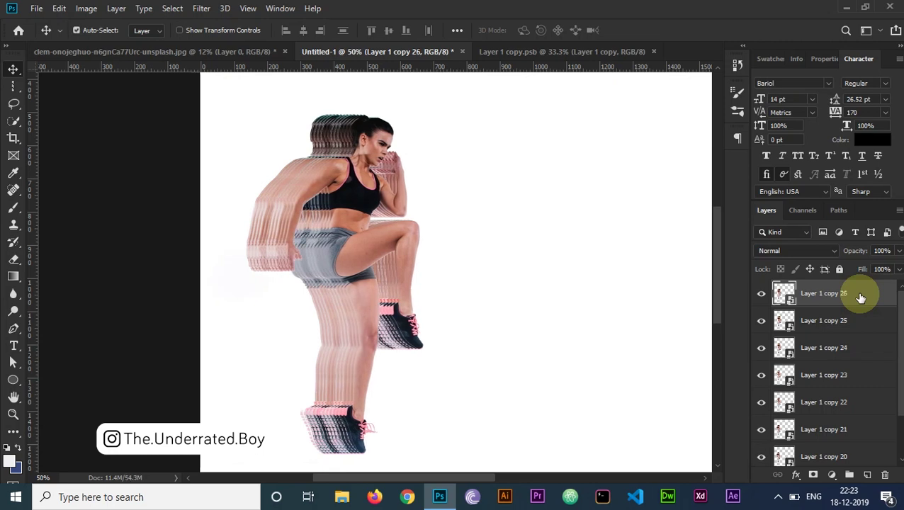
key(ctrl+j)
key(shift+Right)
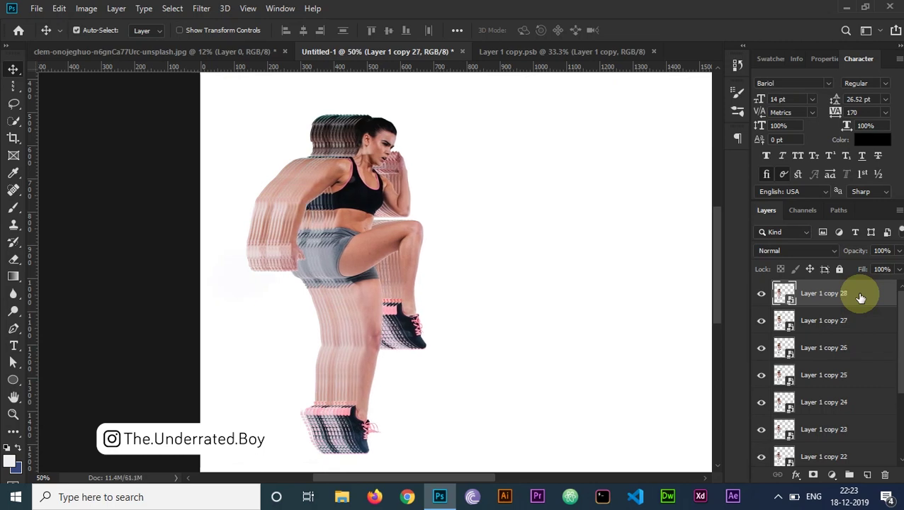
key(shift+Right)
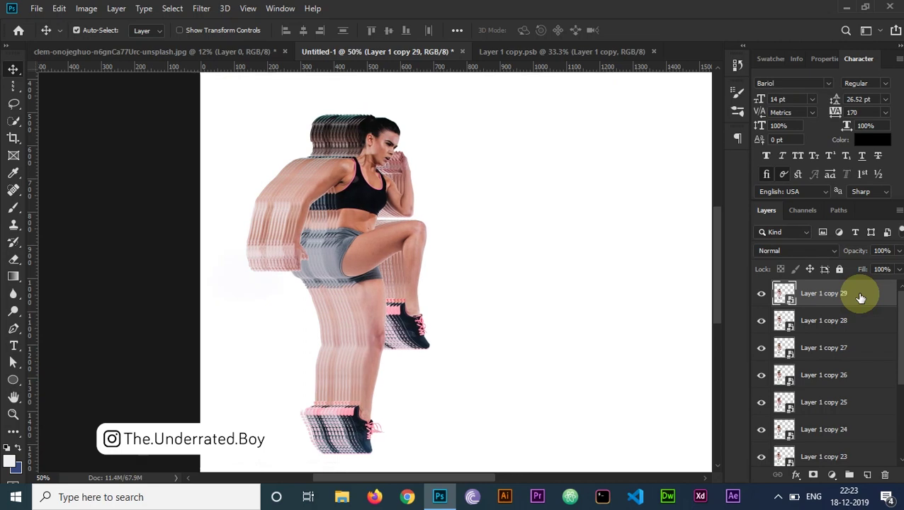
key(shift+Right)
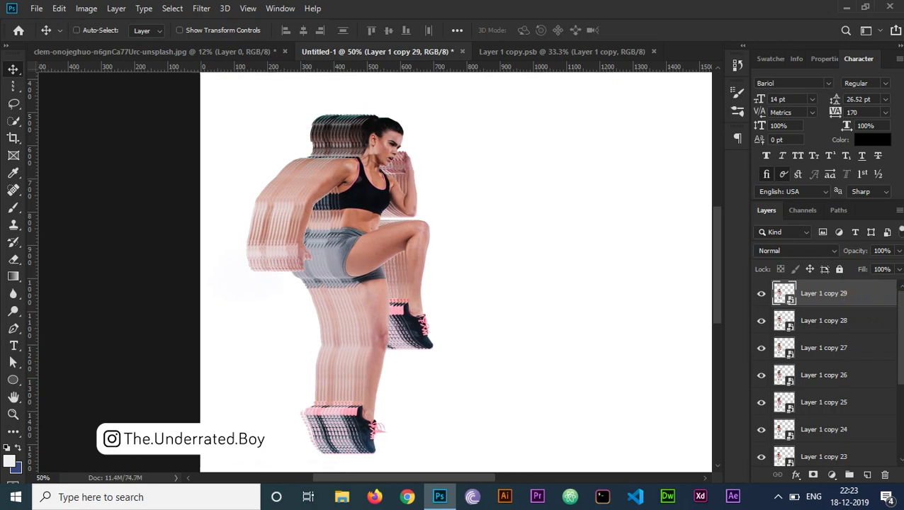
Step: Merge the layers from Layer 1 copy 20 through Layer 1 copy 29 into a single layer
drag(898, 319, 900, 408)
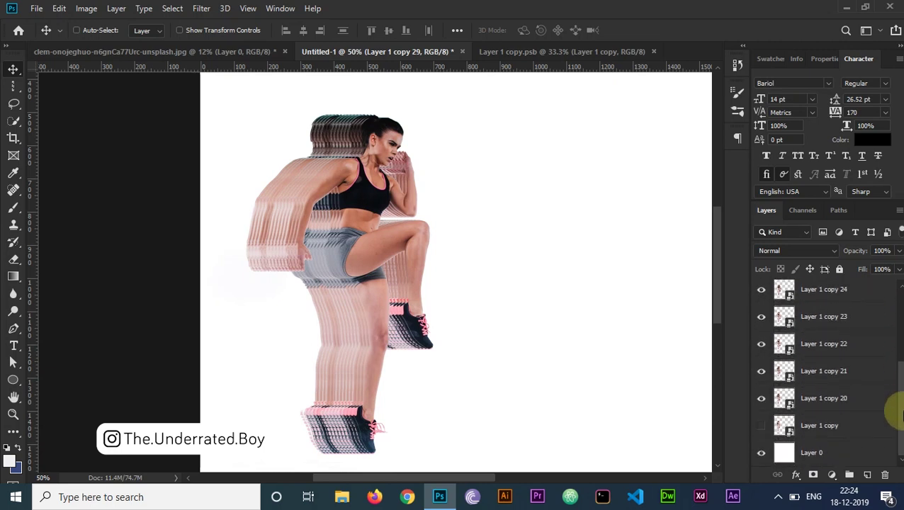
shift+click(830, 399)
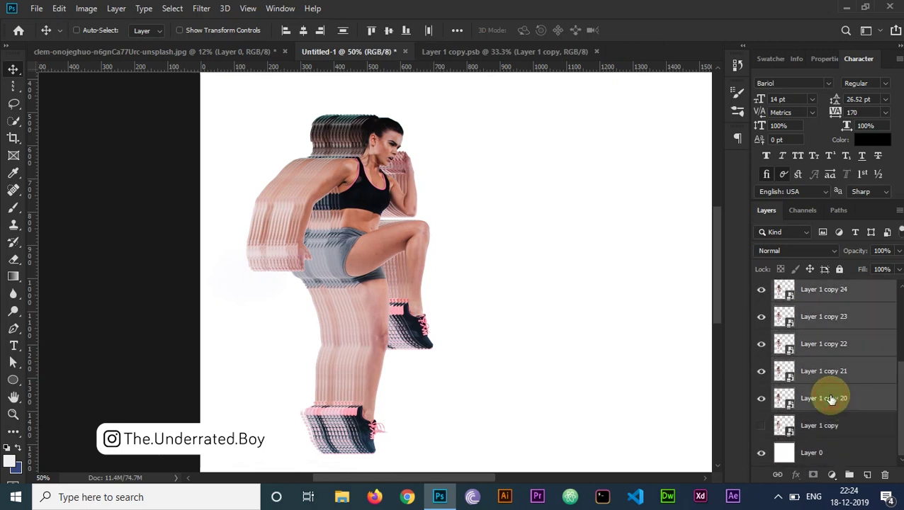
key(ctrl+e)
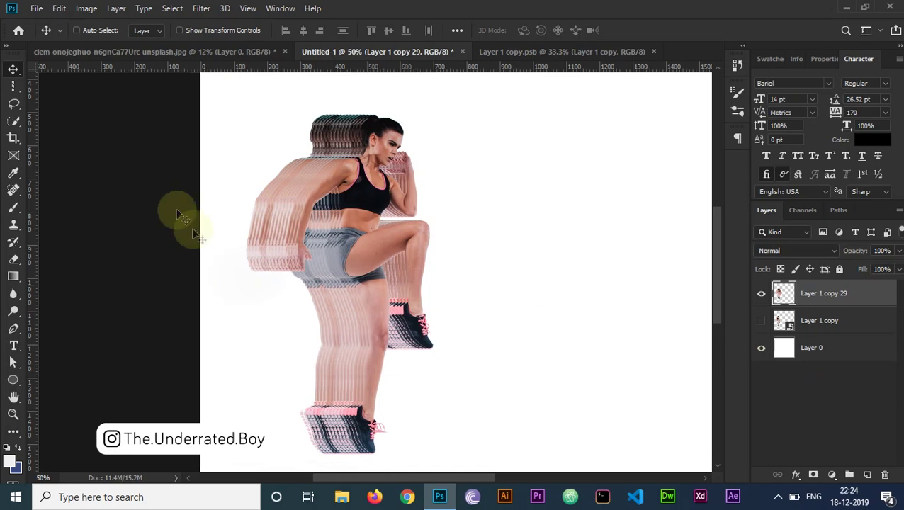
Step: Select a single pixel column through the trail at the woman's torso and copy it to a new layer
click(12, 87)
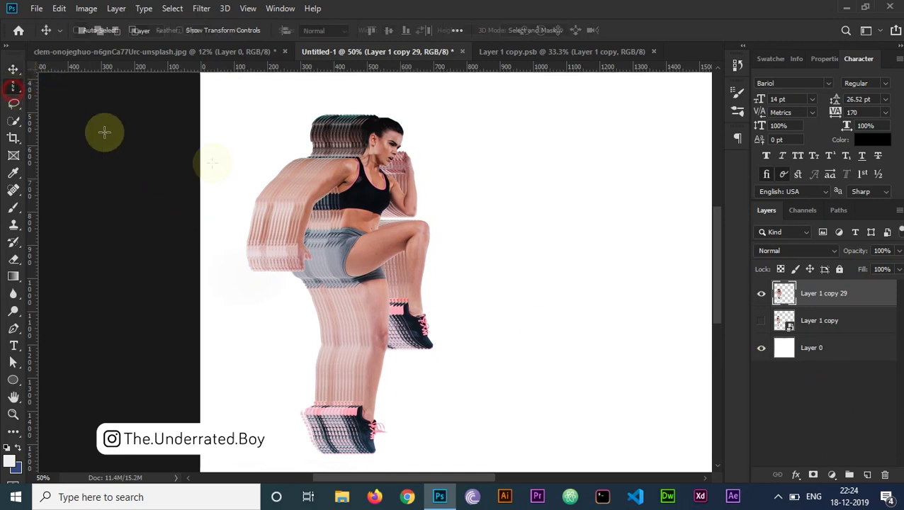
click(330, 131)
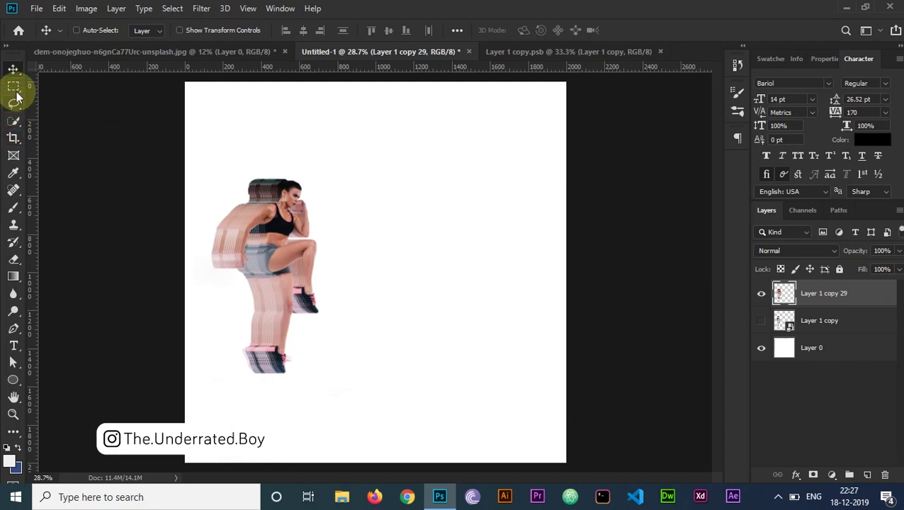
click(14, 89)
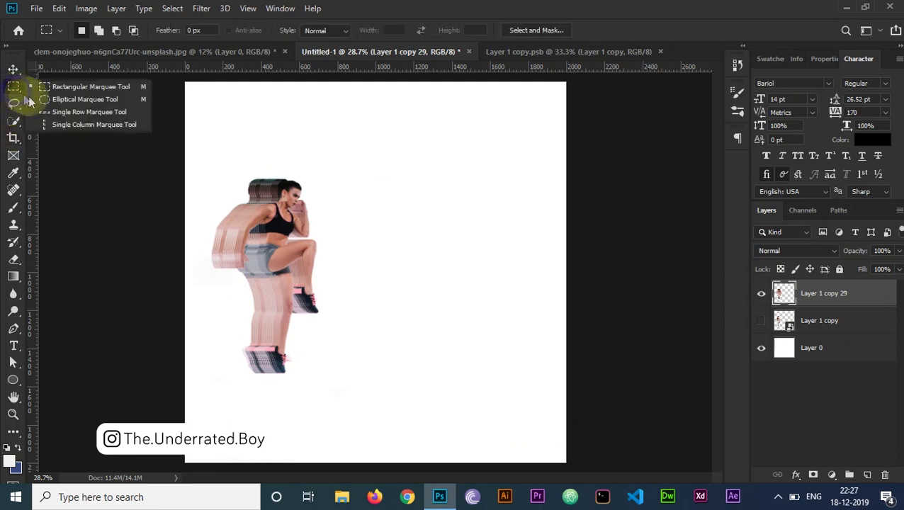
click(85, 126)
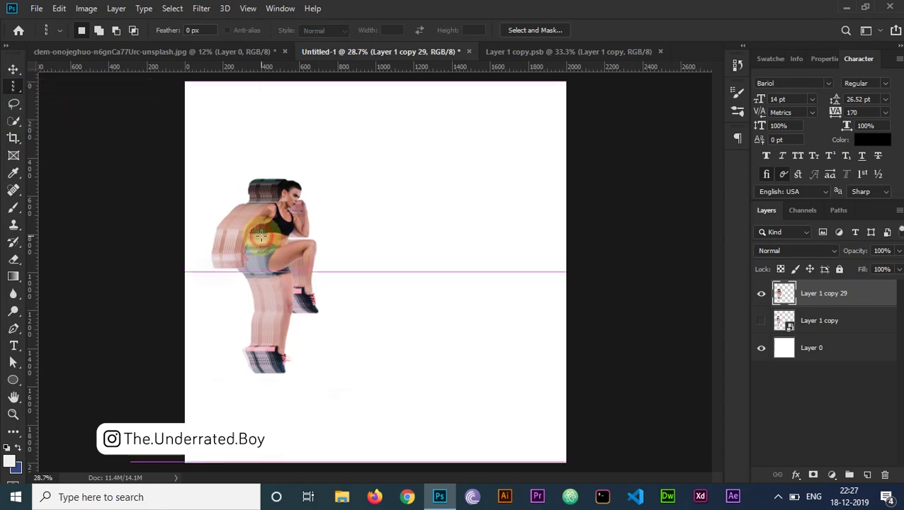
key(ctrl+j)
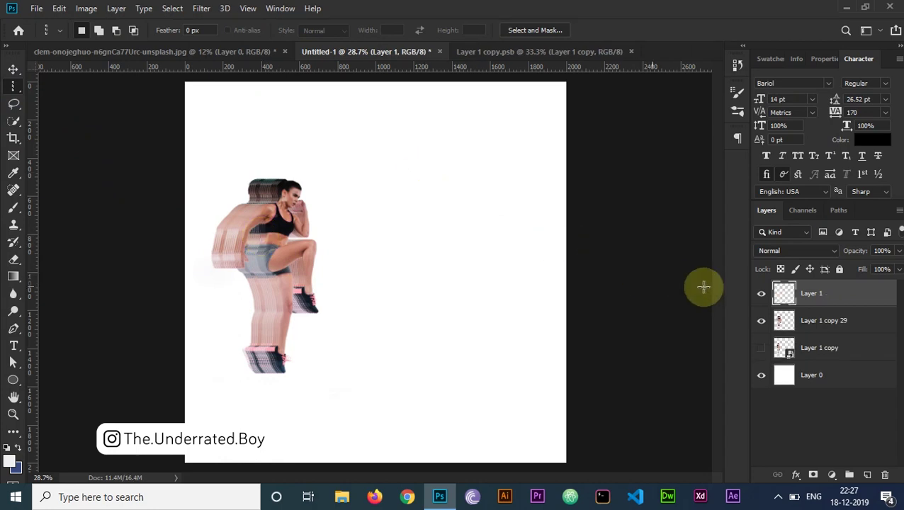
Step: With Layer 1 copy 29 hidden, stretch the copied column into a band about 1600 px wide and shift it toward the canvas's left side
click(761, 323)
key(ctrl+t)
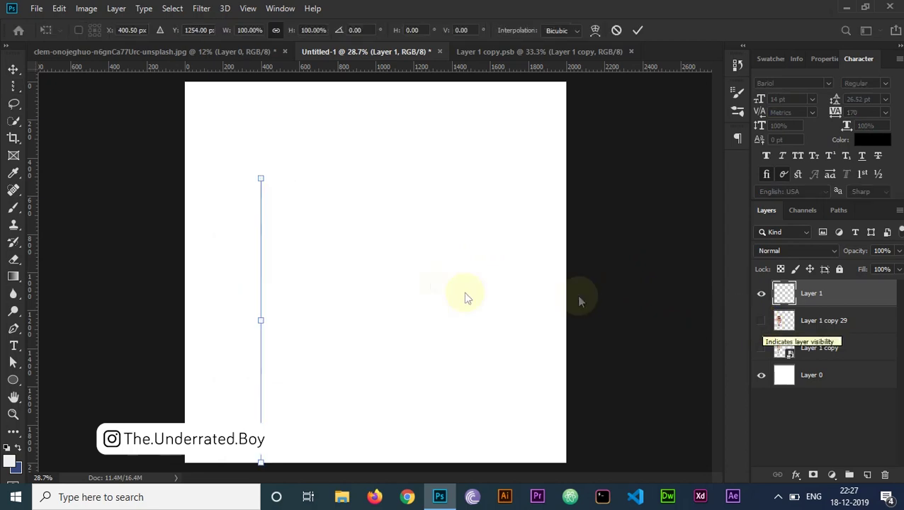
drag(263, 318, 569, 315)
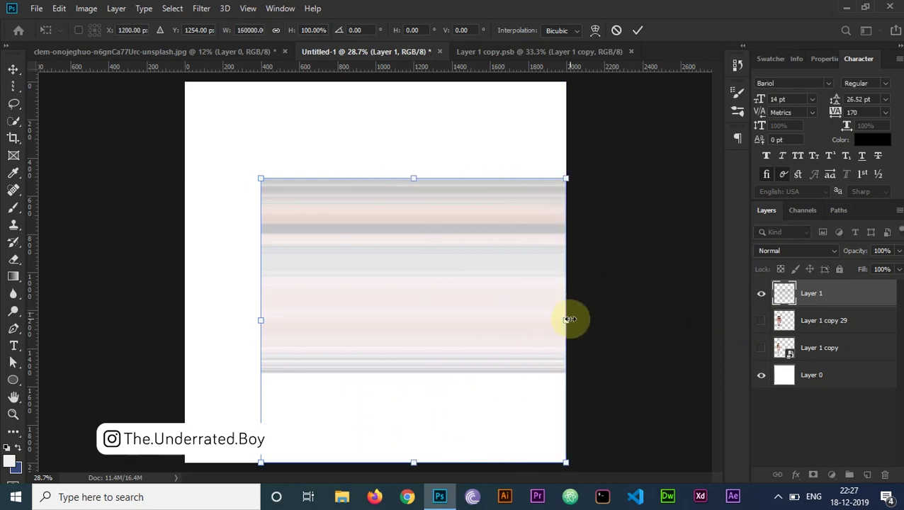
click(639, 31)
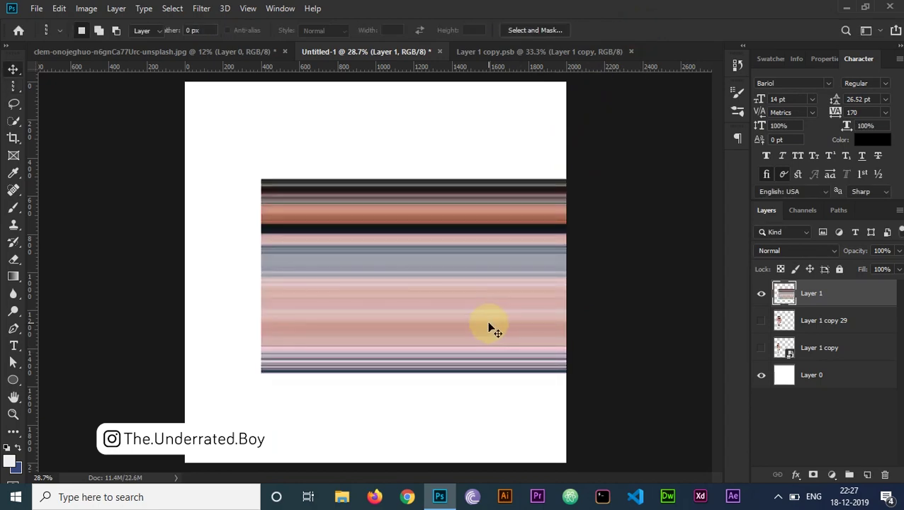
drag(491, 304, 437, 302)
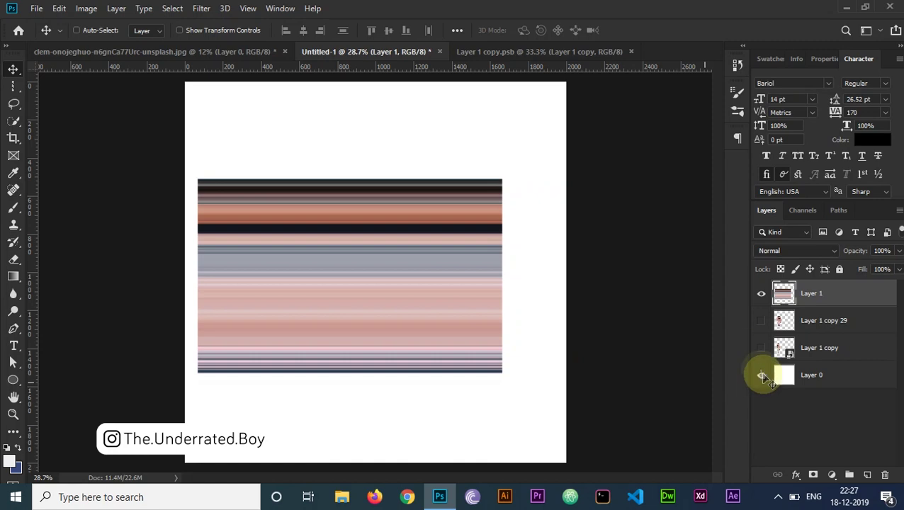
Step: Show Layer 1 copy, bring it above the stripe band, and place the woman at the band's right end
click(761, 349)
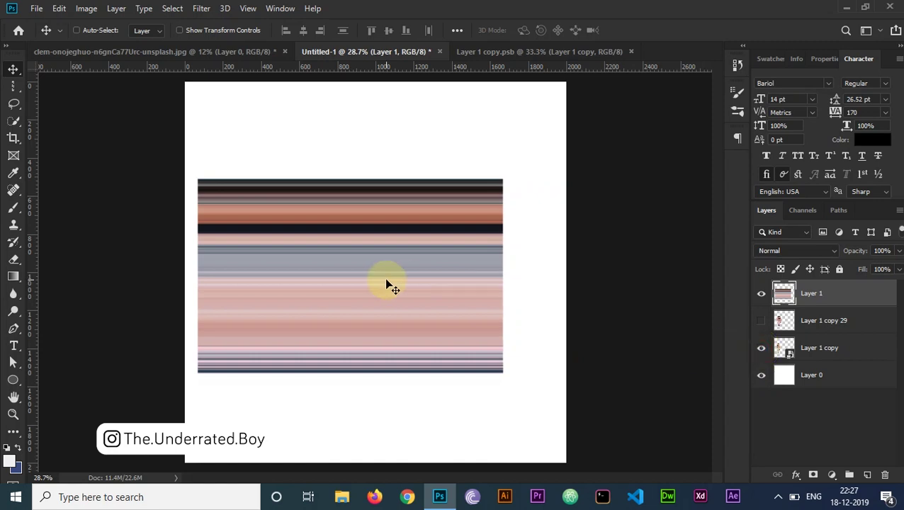
drag(835, 354, 825, 288)
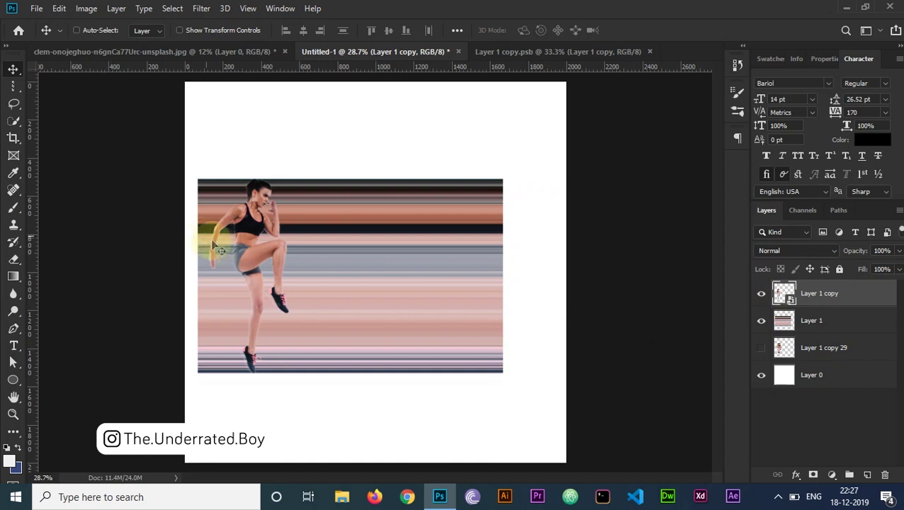
drag(271, 260, 496, 258)
key(ctrl+plus)
key(ctrl+plus)
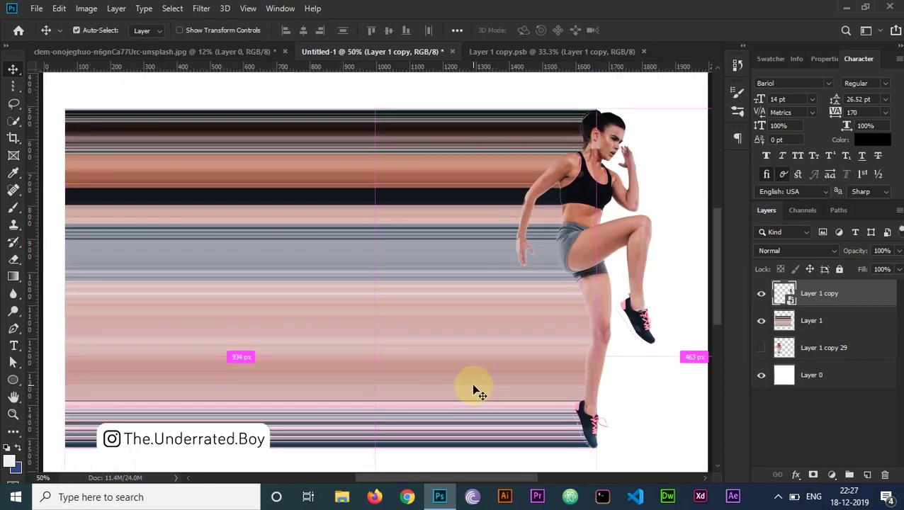
key(ctrl+minus)
key(ctrl+minus)
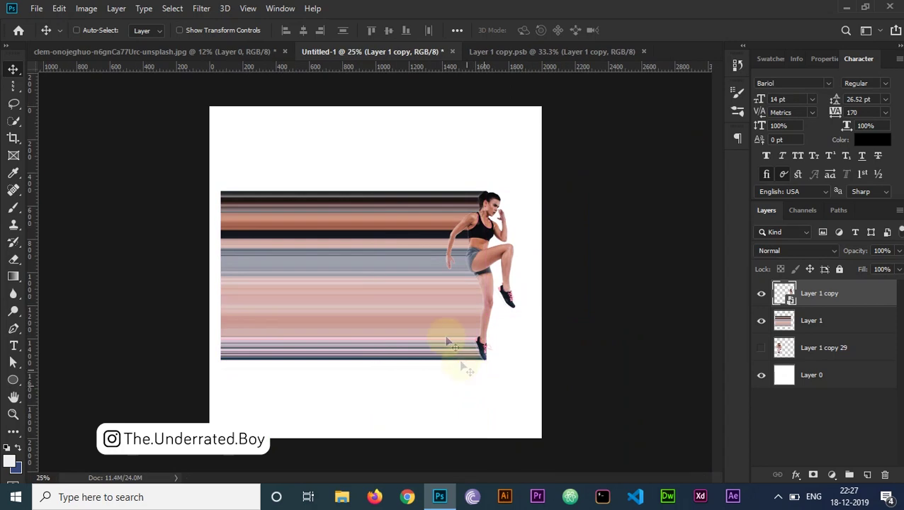
Step: Widen the stripe band on Layer 1 to 147.25% so its left end extends past the canvas's left edge
ctrl+click(331, 282)
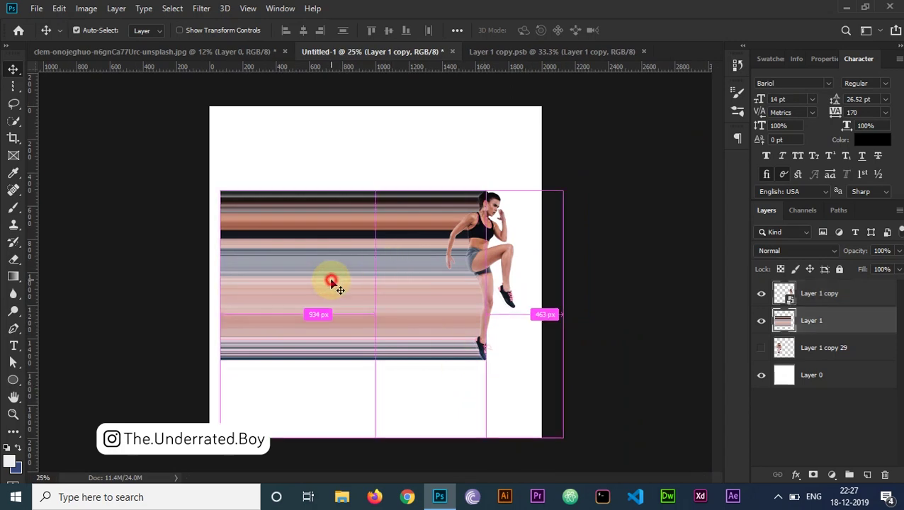
key(ctrl+t)
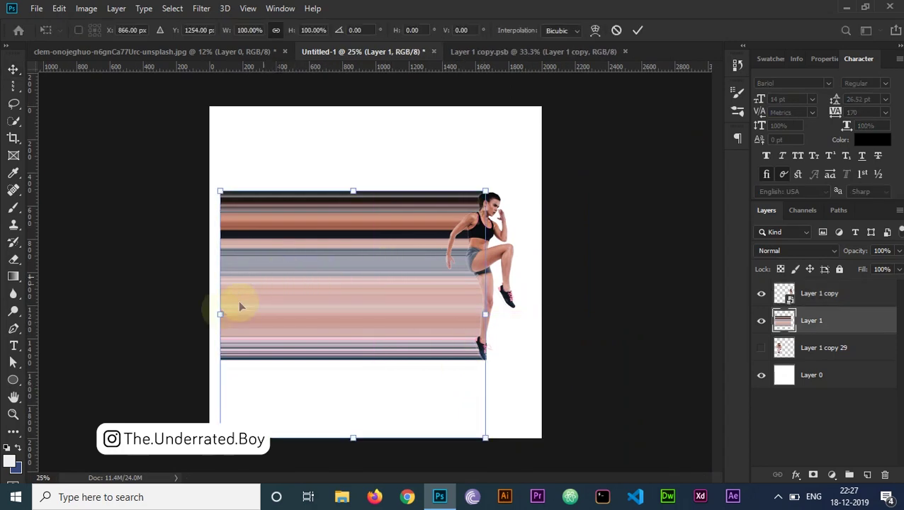
drag(218, 314, 92, 285)
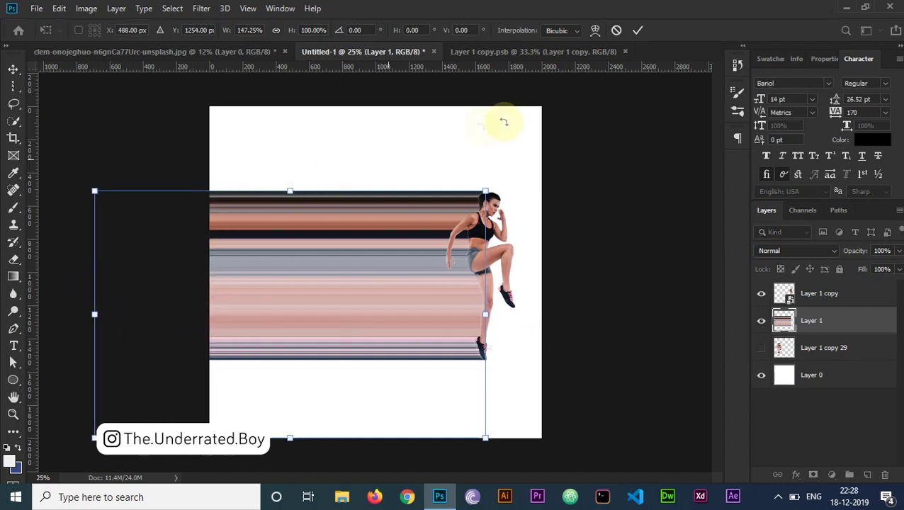
click(639, 31)
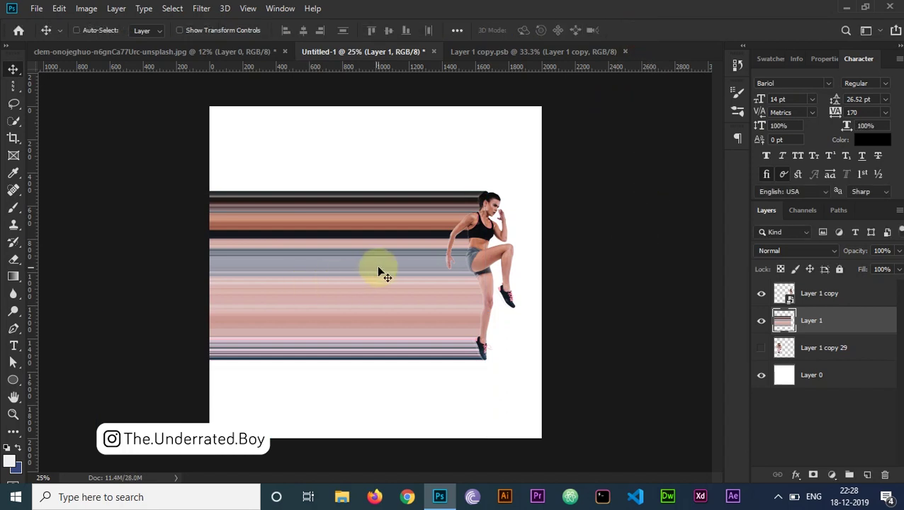
Step: Convert the stripe band on Layer 1 to a smart object and hide the white Layer 0
right_click(880, 321)
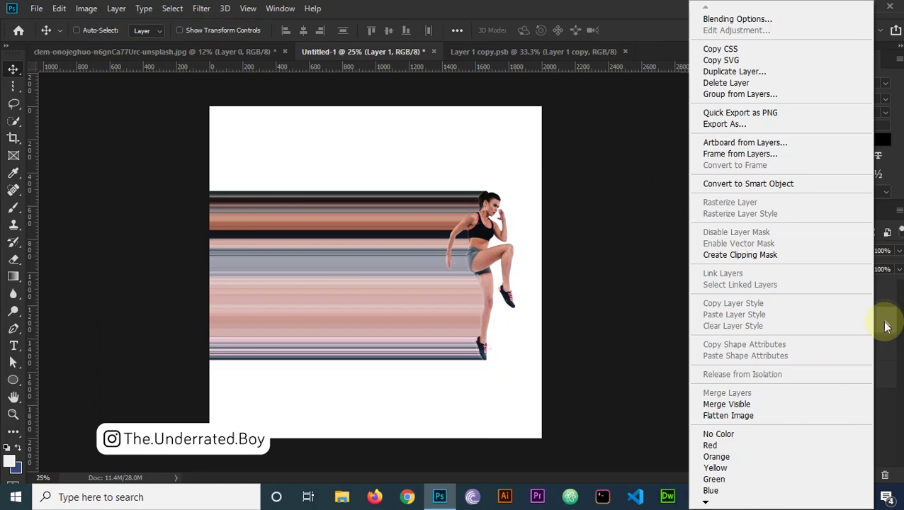
click(795, 185)
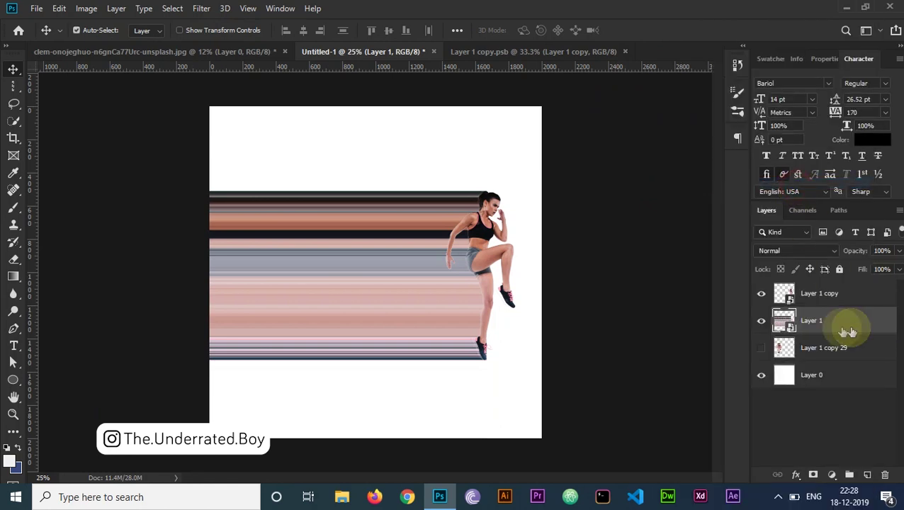
click(759, 377)
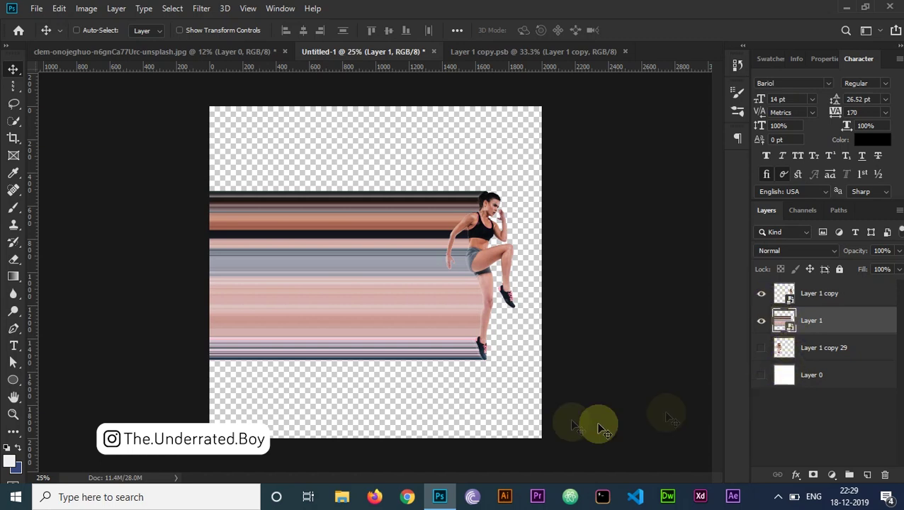
click(762, 296)
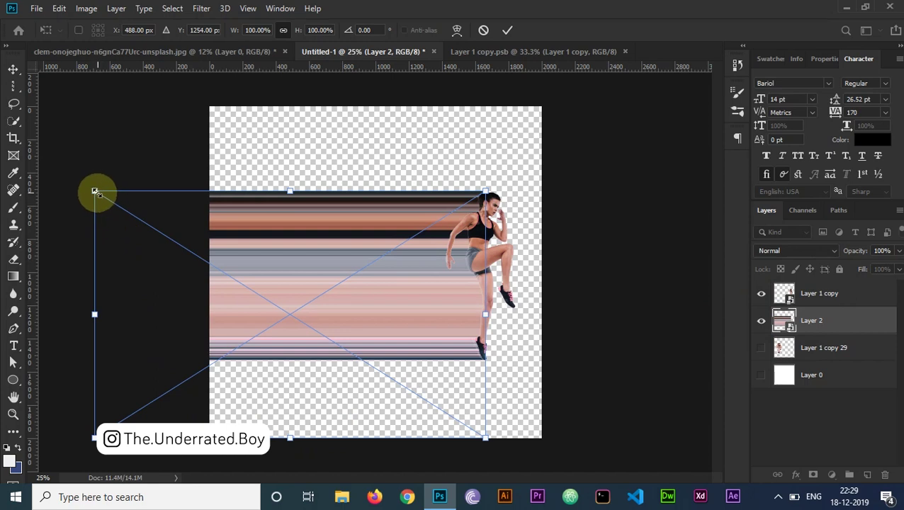
Step: Warp the stripe band on Layer 2 with a custom warp, crossing its two far corners and pulling them down below the canvas
right_click(265, 215)
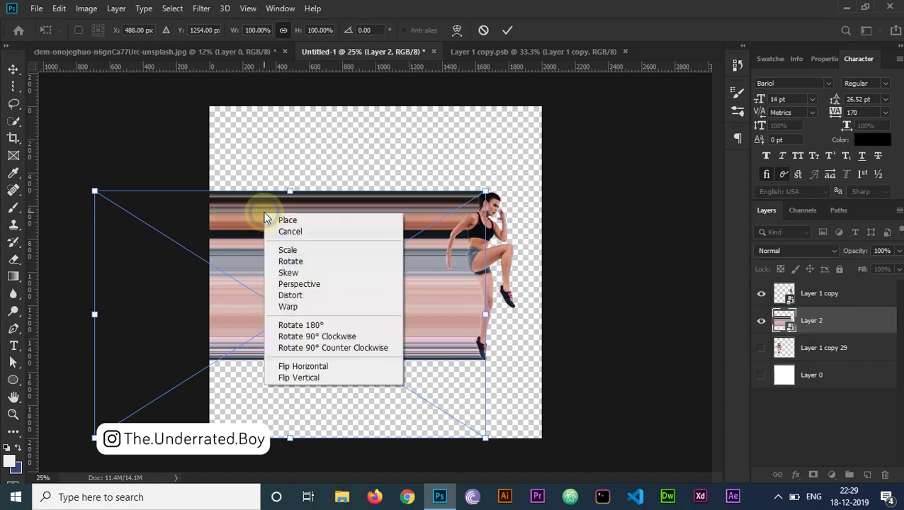
click(316, 309)
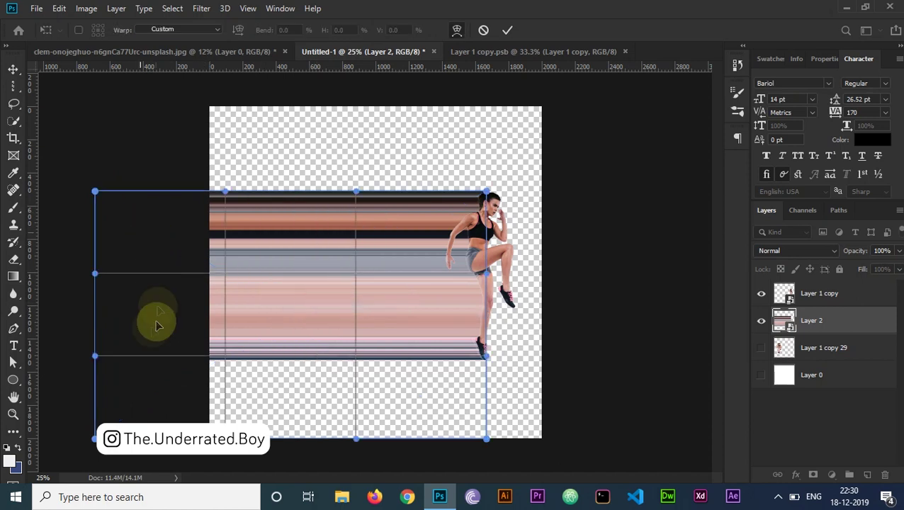
drag(95, 439, 154, 124)
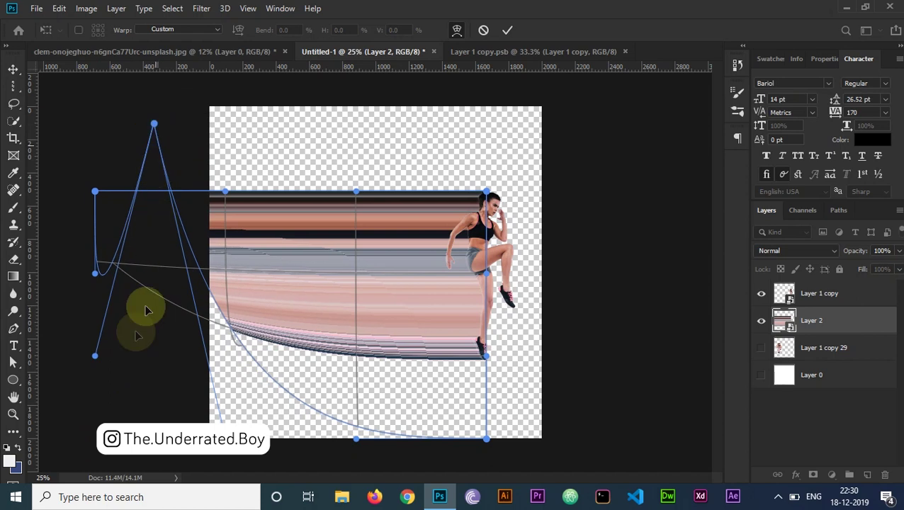
mouse_move(97, 358)
mouse_down()
mouse_move(129, 326)
mouse_move(88, 352)
mouse_up()
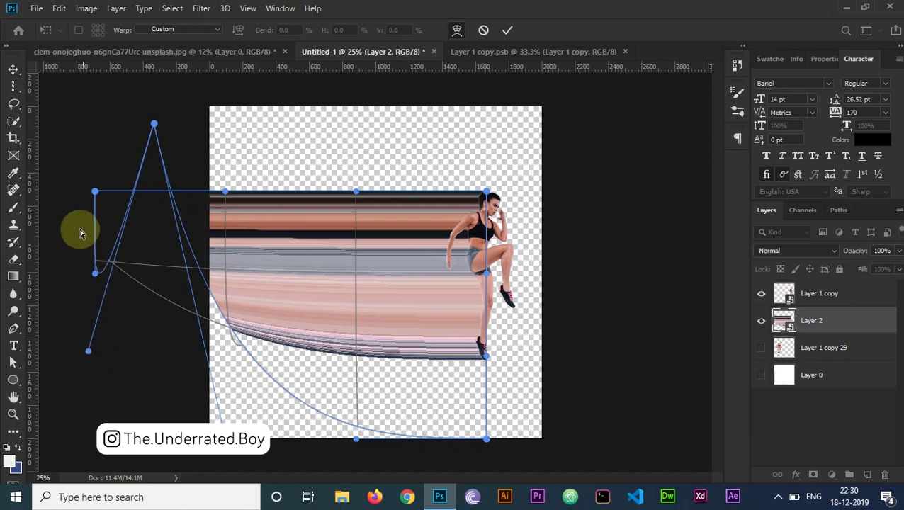
drag(96, 194, 273, 469)
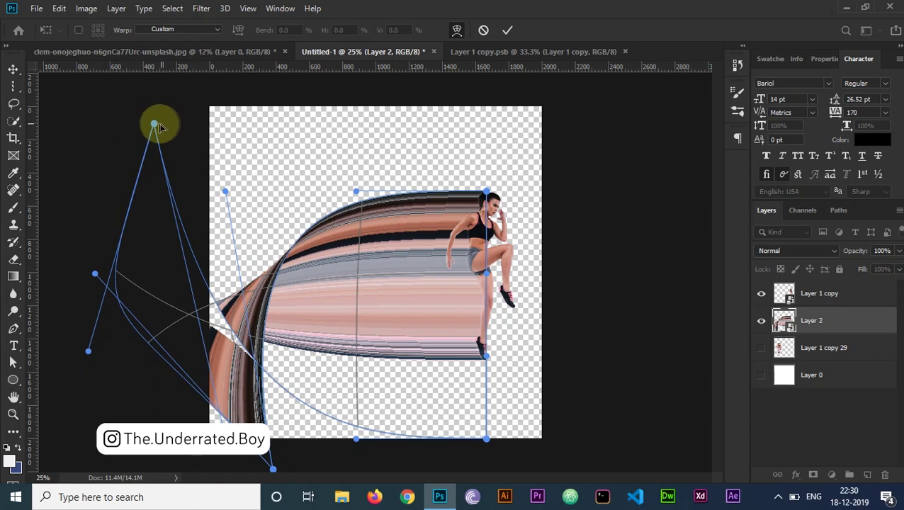
drag(154, 126, 239, 473)
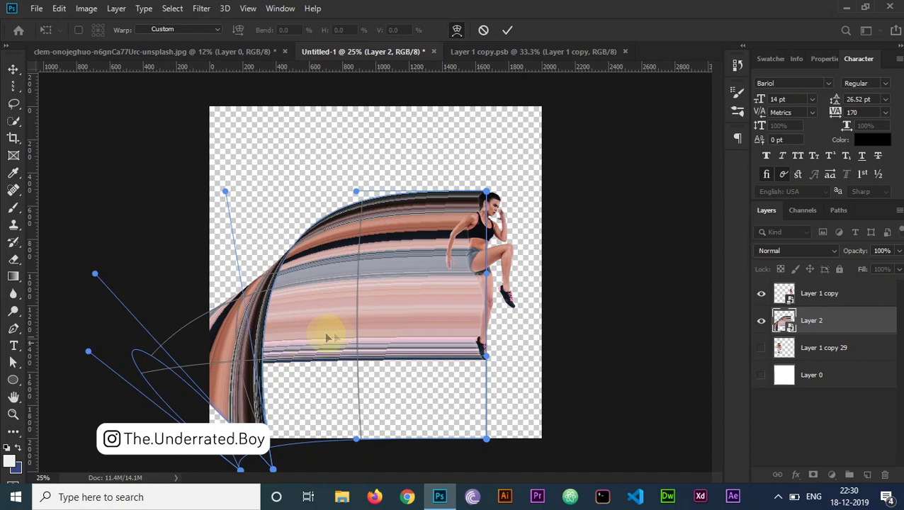
click(507, 29)
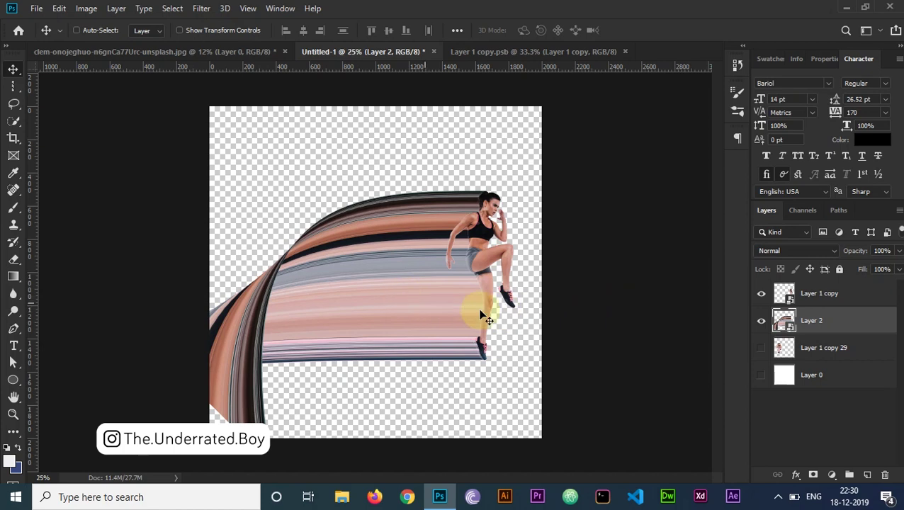
right_click(408, 313)
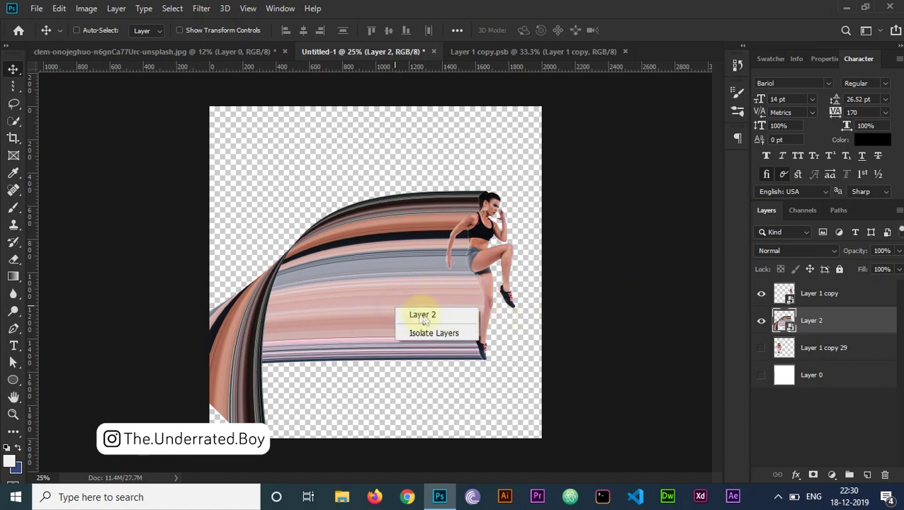
click(399, 247)
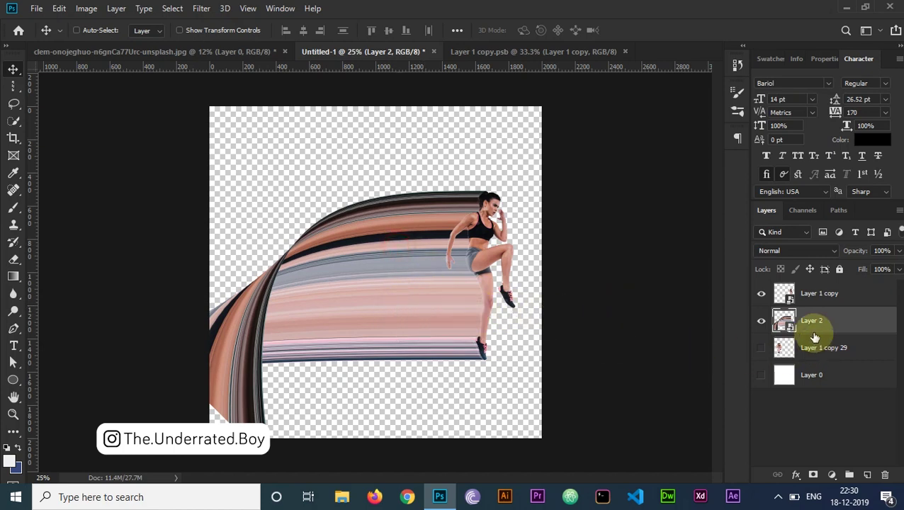
Step: Crop the canvas outward on both sides to a width of about 2890 px, exposing the whole warped ribbon
key(c)
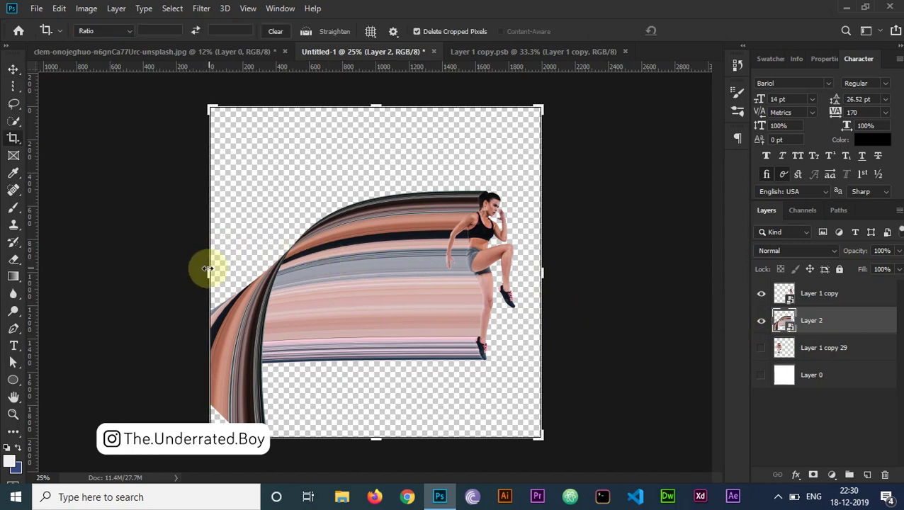
drag(206, 269, 130, 258)
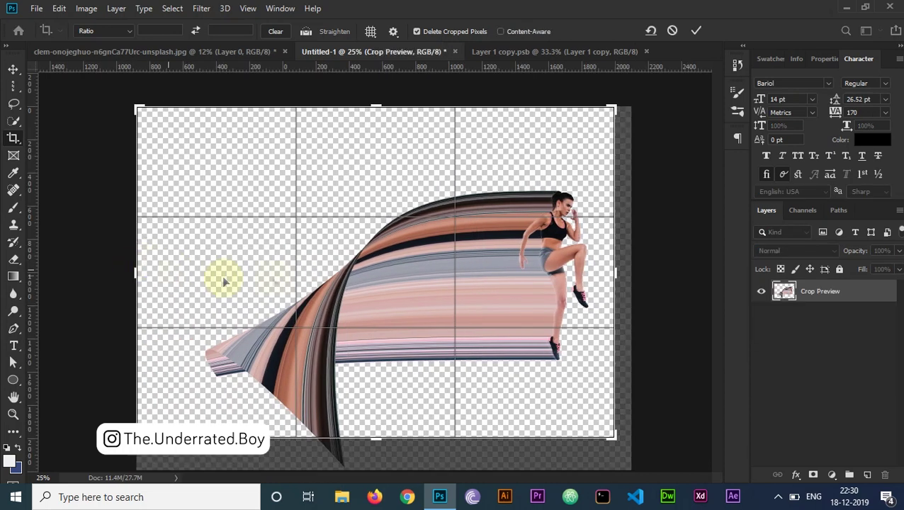
click(695, 30)
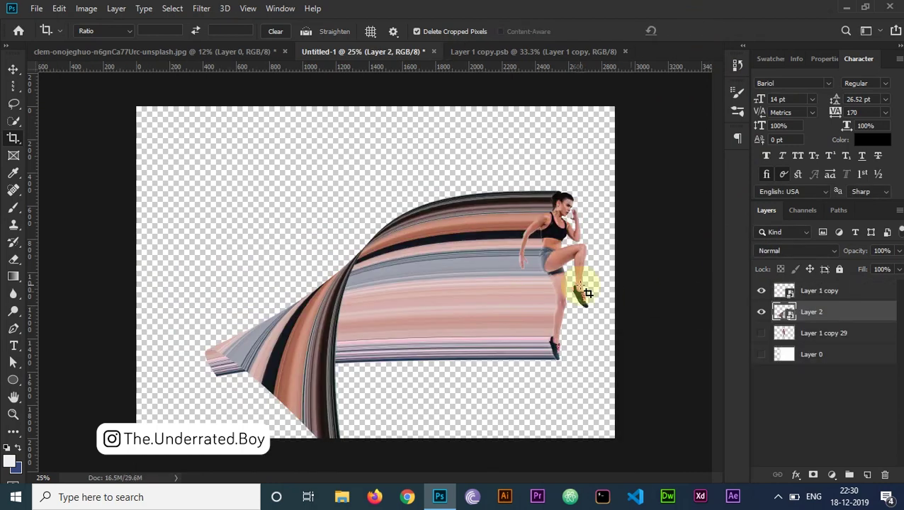
Step: Move Layer 1 copy and Layer 2 together about 320 px up and 80 px toward the canvas's left side
shift+click(858, 298)
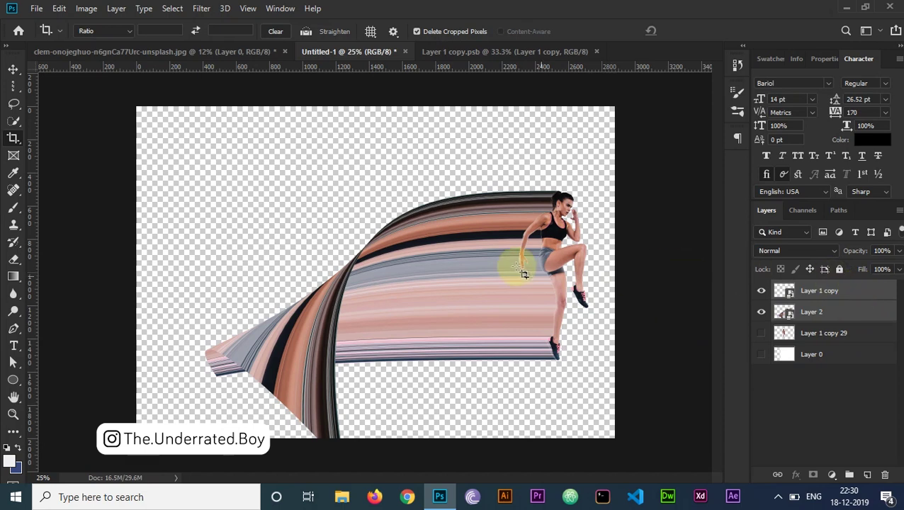
key(v)
key(shift+Up)
key(shift+Up)
key(shift+Up)
key(shift+Up)
key(shift+Up)
key(shift+Up)
key(shift+Up)
key(shift+Up)
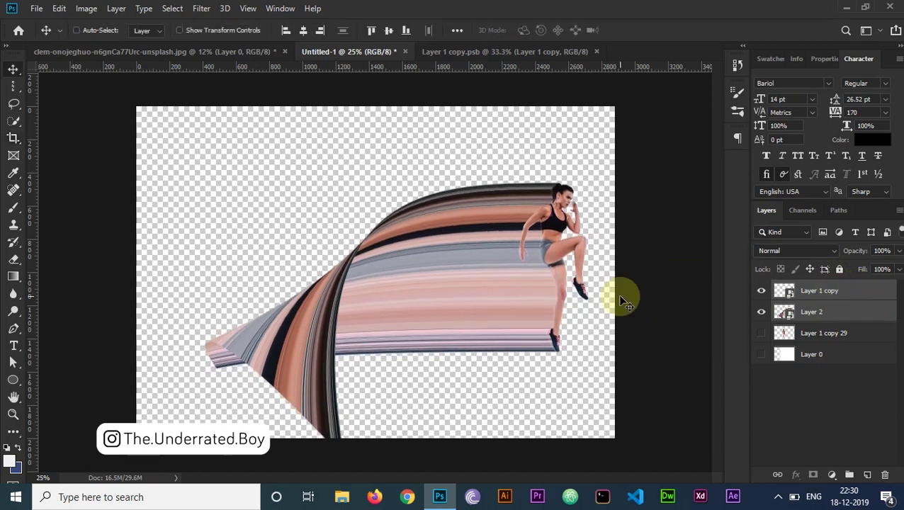
key(shift+Up)
key(shift+Up)
key(shift+Up)
key(shift+Up)
key(shift+Up)
key(shift+Left)
key(shift+Left)
key(shift+Left)
key(shift+Left)
key(shift+Left)
key(shift+Left)
key(shift+Left)
key(shift+Left)
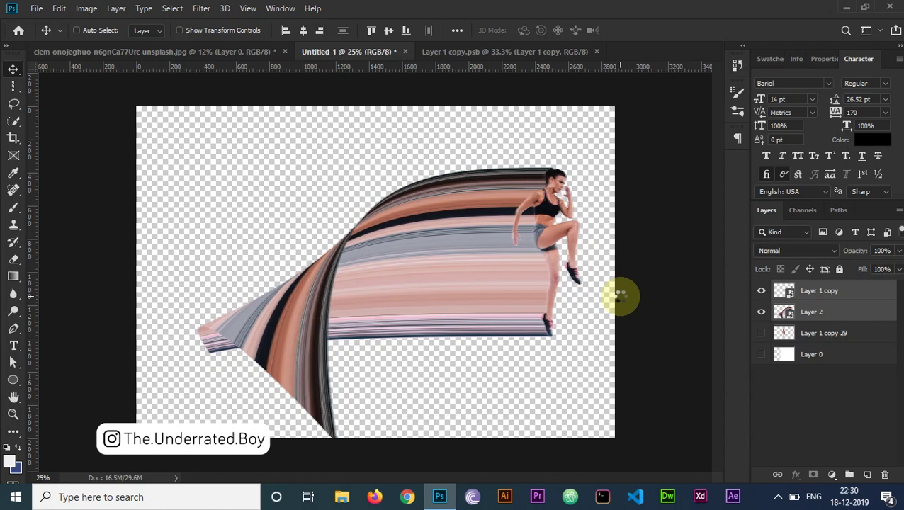
key(shift+Up)
key(shift+Up)
key(shift+Up)
key(shift+Up)
key(shift+Up)
key(shift+Up)
key(shift+Up)
key(shift+Up)
key(shift+Up)
key(shift+Up)
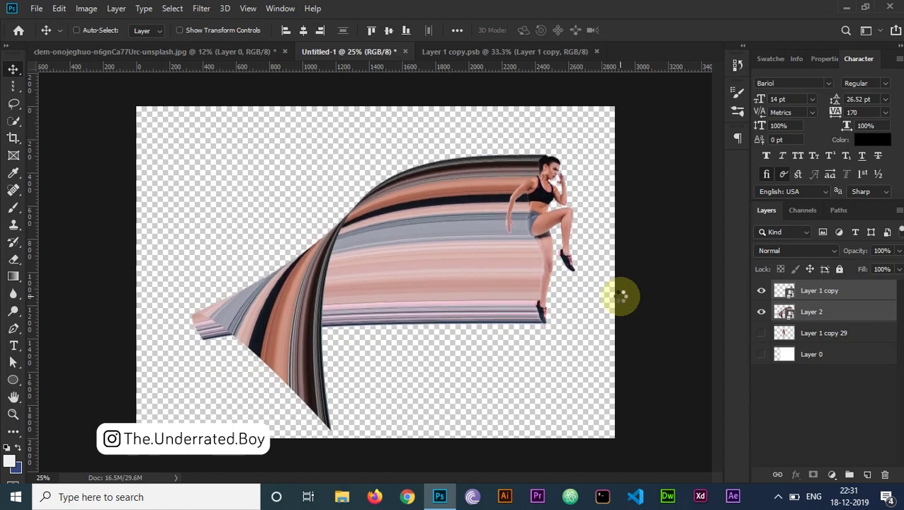
key(shift+Up)
key(shift+Up)
key(shift+Up)
key(shift+Up)
key(shift+Up)
key(shift+Up)
key(shift+Up)
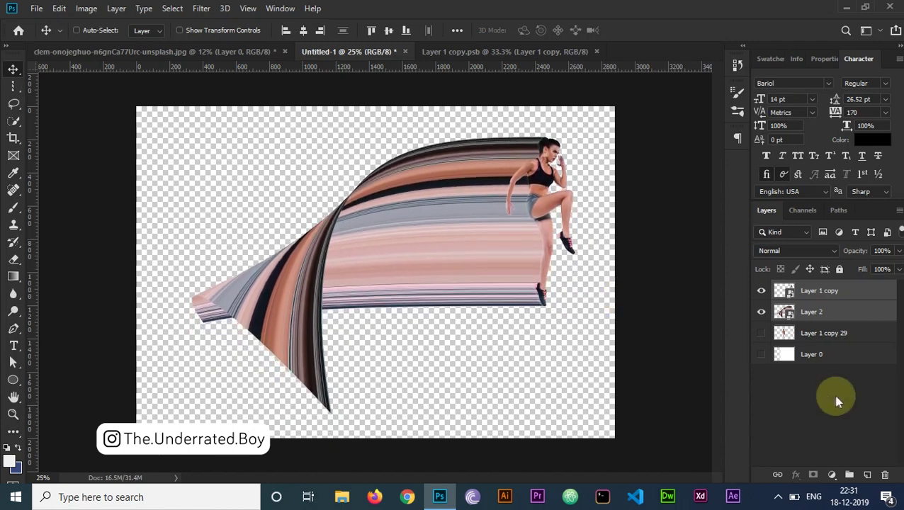
click(876, 387)
Step: Warp Layer 2 again, placing one tail corner above the canvas's upper-left area and the other near its lower-left area to twist the ribbon
click(848, 312)
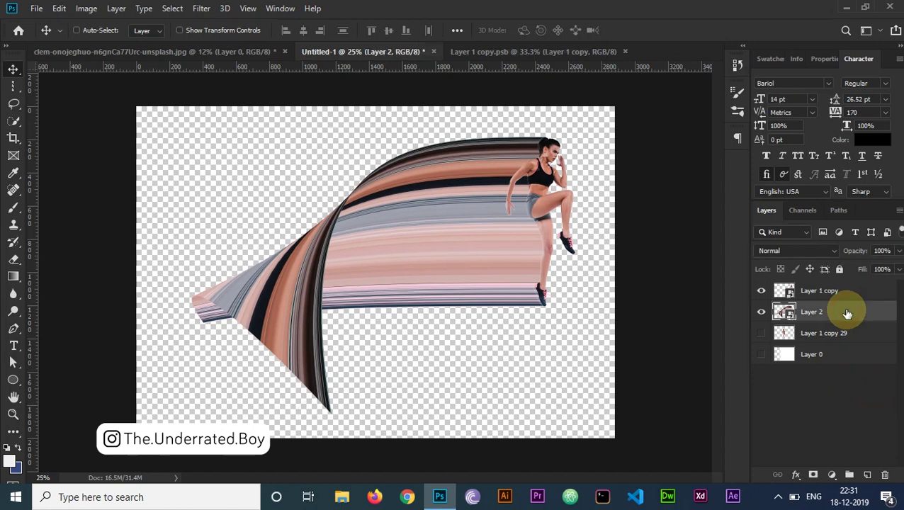
key(ctrl+t)
right_click(421, 185)
click(473, 277)
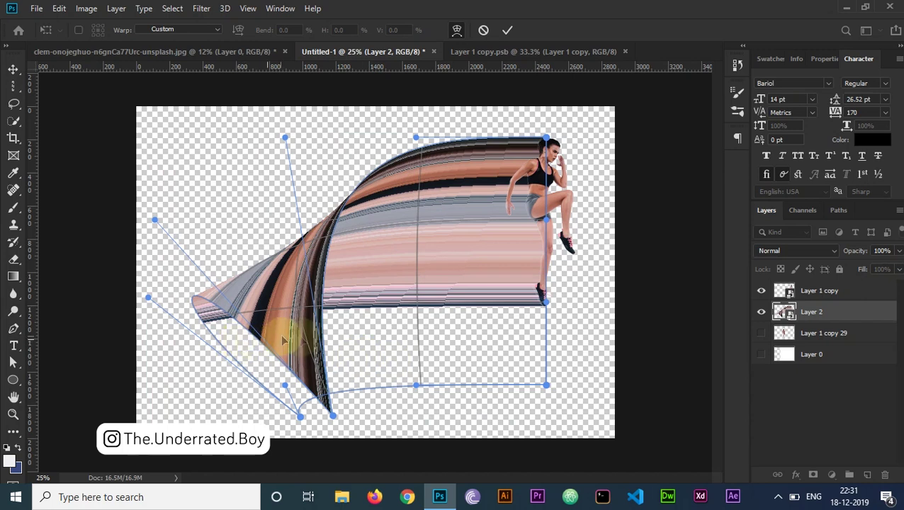
drag(297, 416, 220, 165)
drag(335, 422, 174, 236)
drag(218, 168, 255, 405)
drag(174, 240, 171, 107)
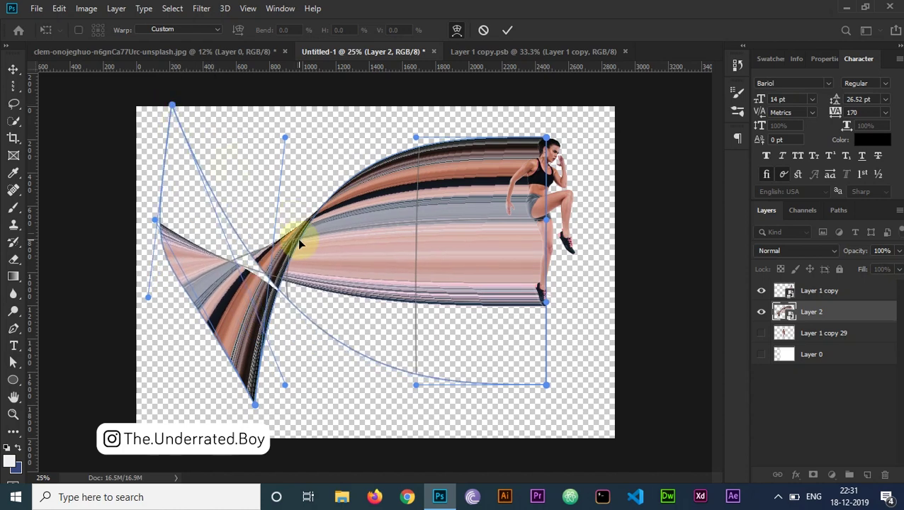
Step: Shift the ribbon's twist further from the woman and smooth the curve of its upper edge, then apply the warp
drag(291, 242, 283, 218)
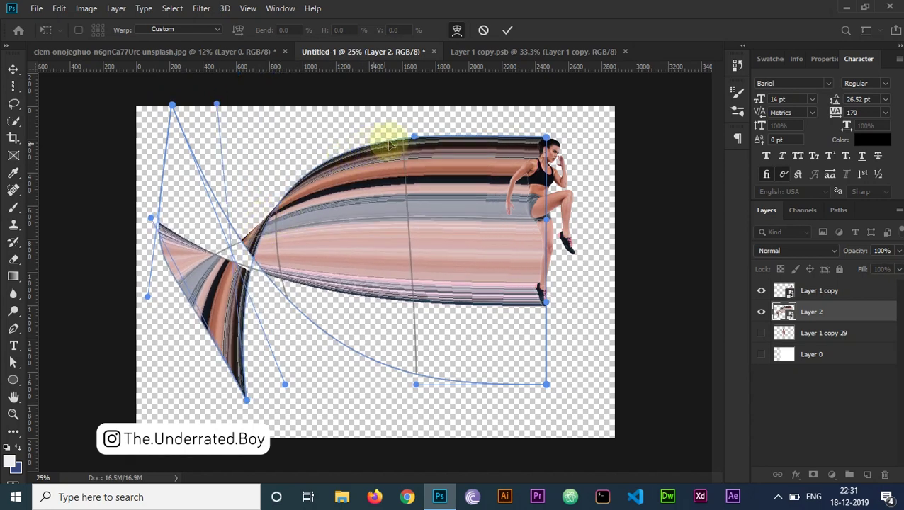
drag(415, 140, 406, 150)
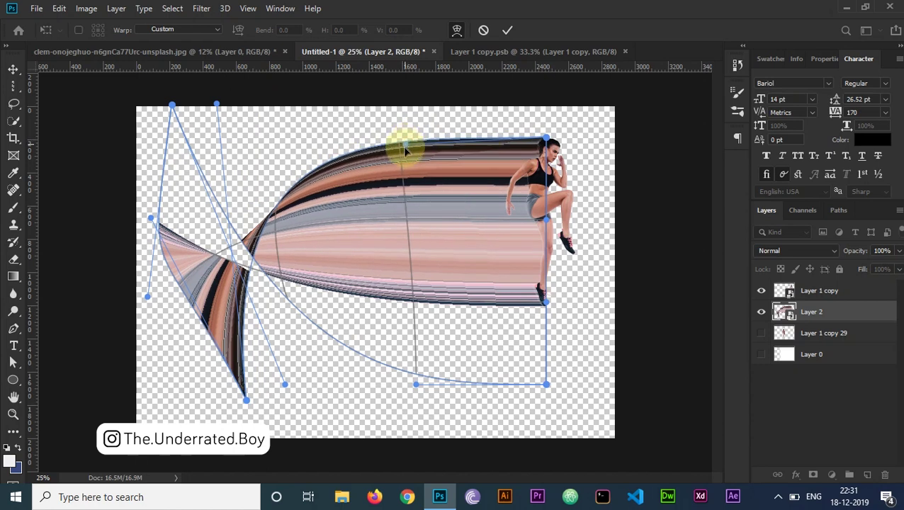
click(506, 30)
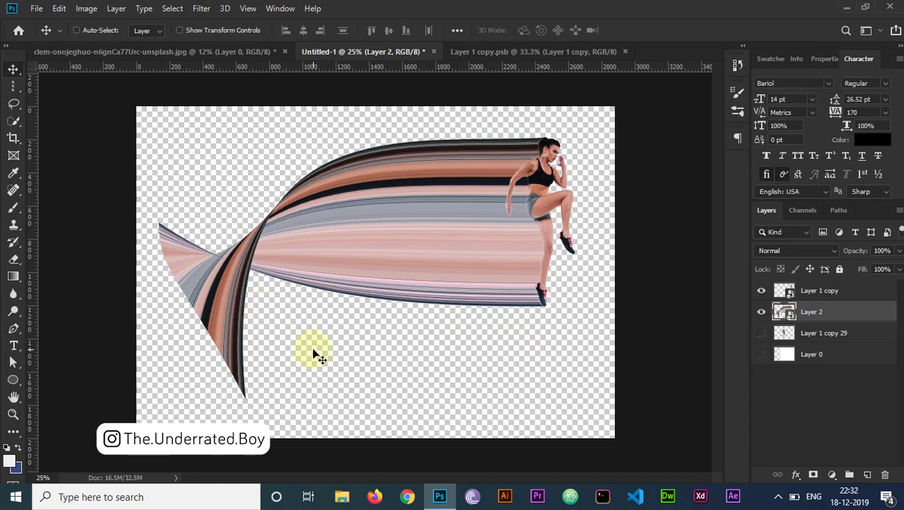
Step: Crop the canvas slightly narrower on both sides, to about 2850 px wide
key(c)
mouse_move(138, 271)
mouse_down()
mouse_move(190, 276)
mouse_move(142, 277)
mouse_up()
click(696, 31)
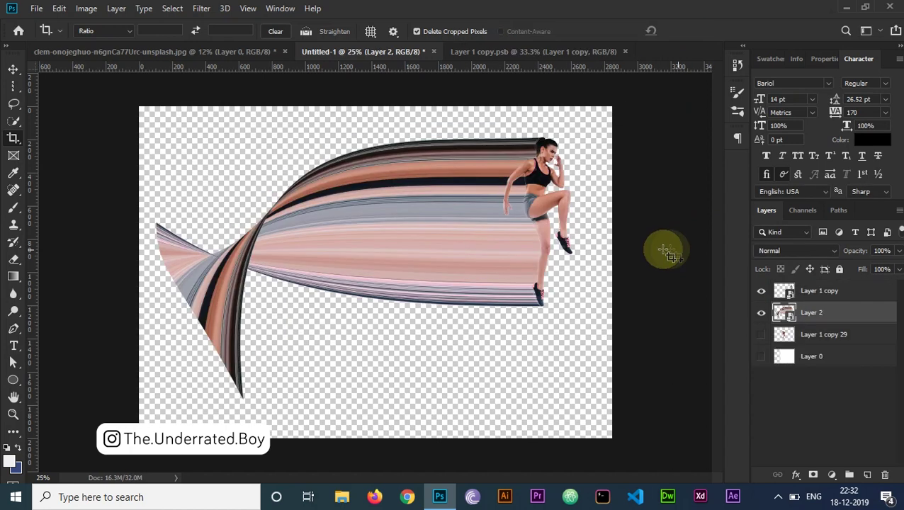
Step: Rotate Layer 1 copy and Layer 2 together by 9.66° and shift them so the ribbon's tail crosses the canvas's left edge
shift+click(827, 293)
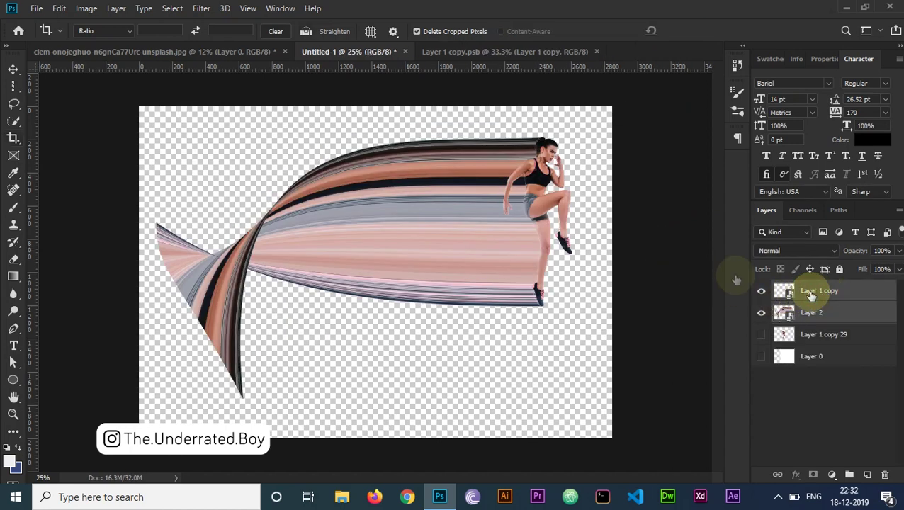
key(ctrl+t)
drag(652, 232, 658, 269)
drag(473, 262, 437, 251)
click(637, 31)
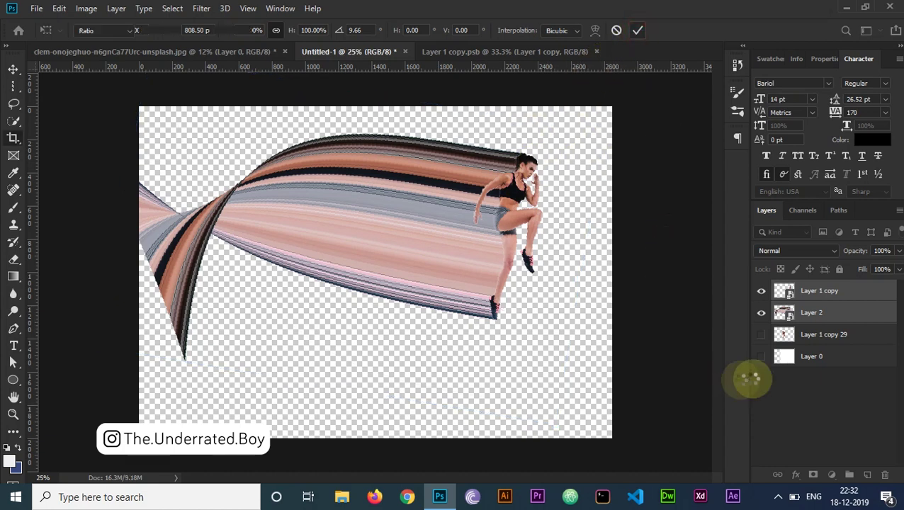
Step: Add a Solid Color fill layer above Layer 0 in light purple #e5a0fc
click(836, 357)
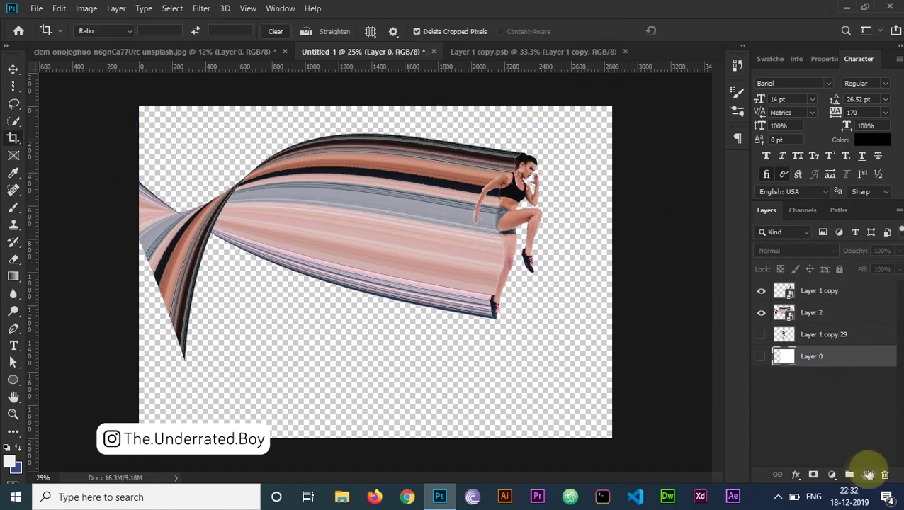
click(832, 481)
click(834, 248)
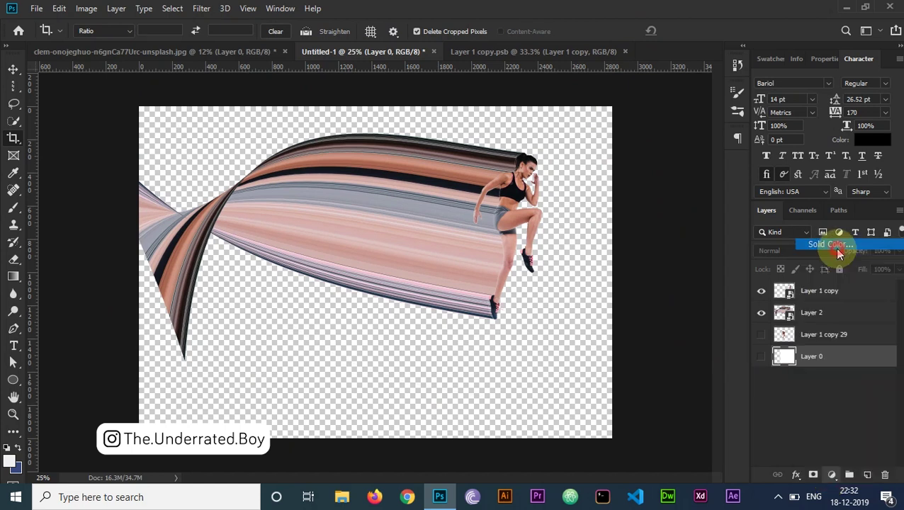
click(599, 256)
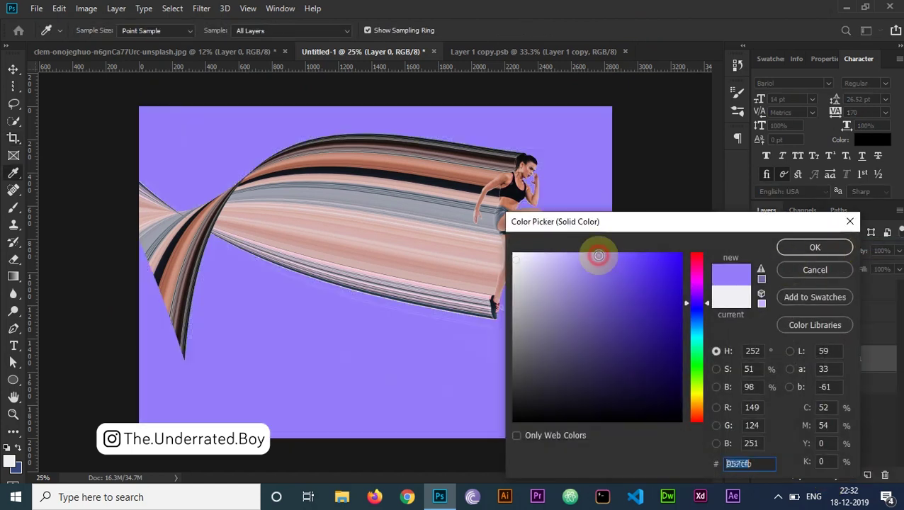
click(636, 255)
drag(637, 254, 645, 253)
mouse_move(700, 289)
mouse_down()
mouse_move(702, 282)
mouse_move(703, 291)
mouse_up()
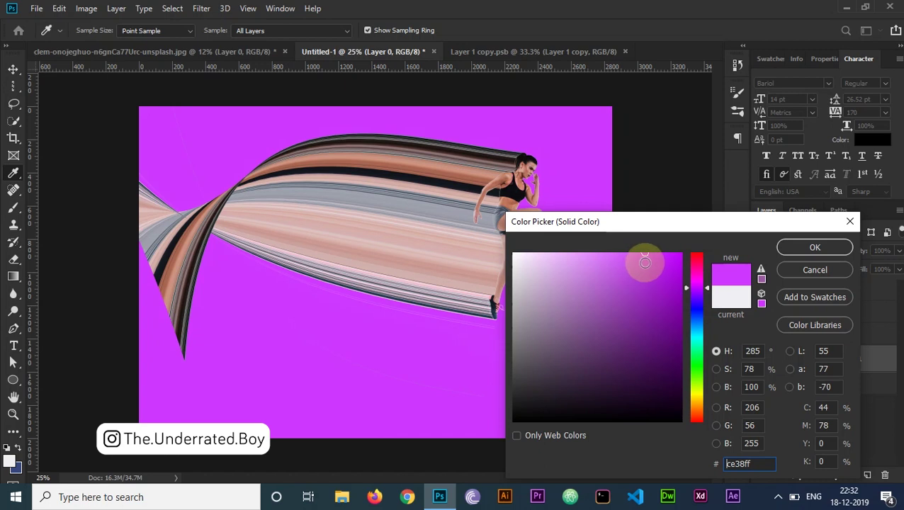
drag(638, 261, 576, 255)
drag(676, 232, 673, 251)
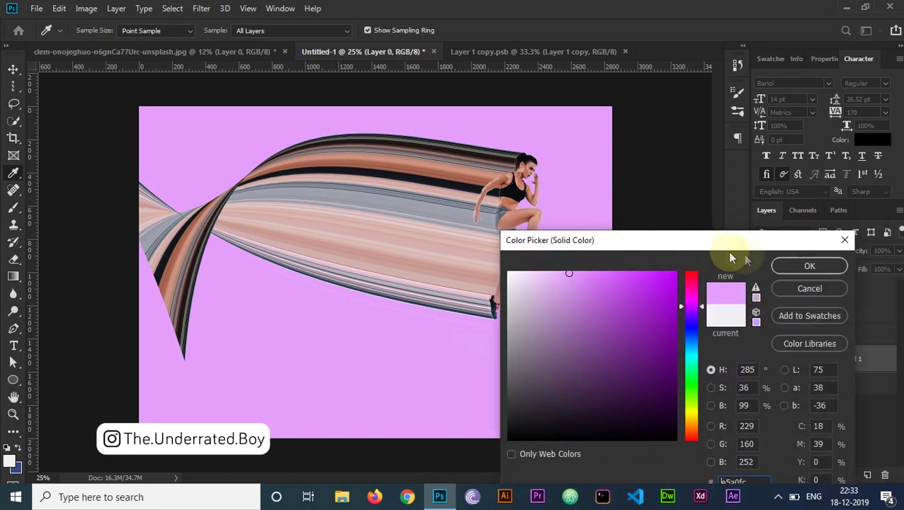
click(804, 266)
key(c)
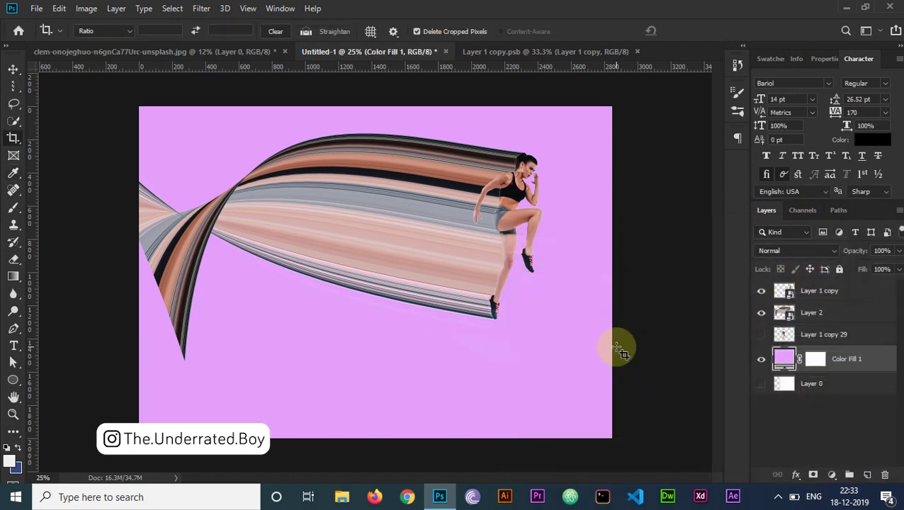
Step: Warp Layer 2, raising the ribbon's lower edge around the twist and shifting the twist closer to the woman
click(834, 318)
key(ctrl+t)
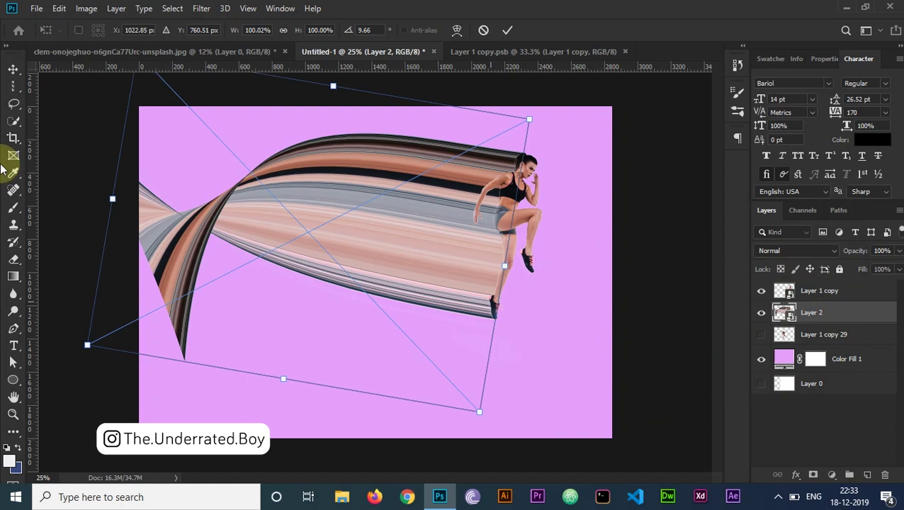
right_click(274, 211)
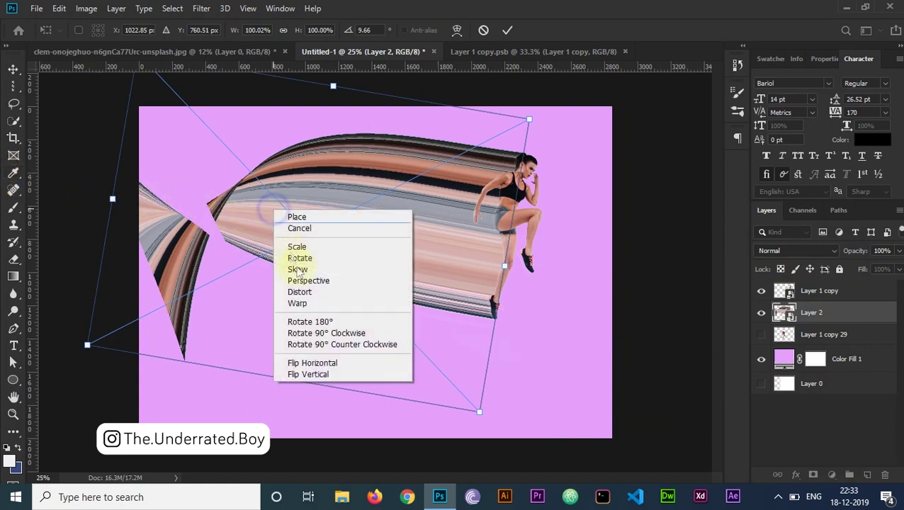
click(323, 303)
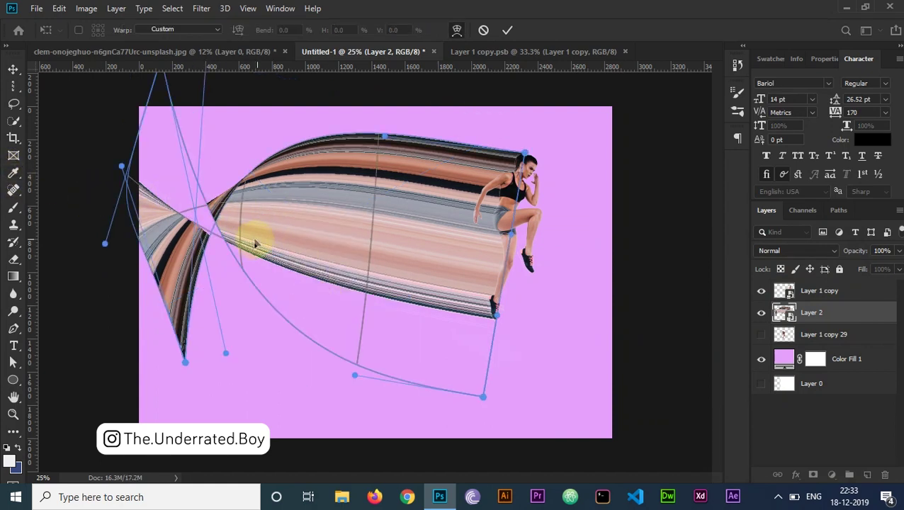
drag(241, 268, 234, 196)
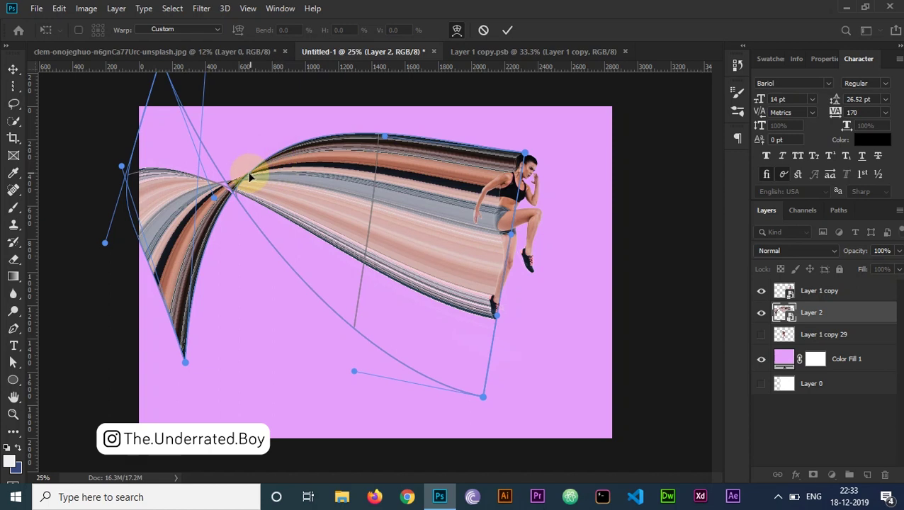
drag(247, 178, 278, 204)
Step: Pull the ribbon tail's lower corner just beyond the canvas's left edge, smooth the curves around the twist, and apply the warp
click(186, 360)
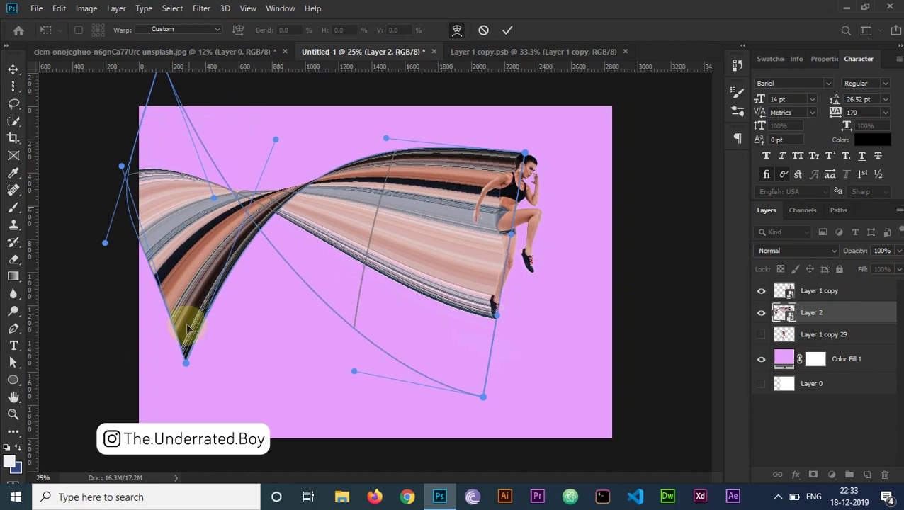
drag(176, 364, 136, 371)
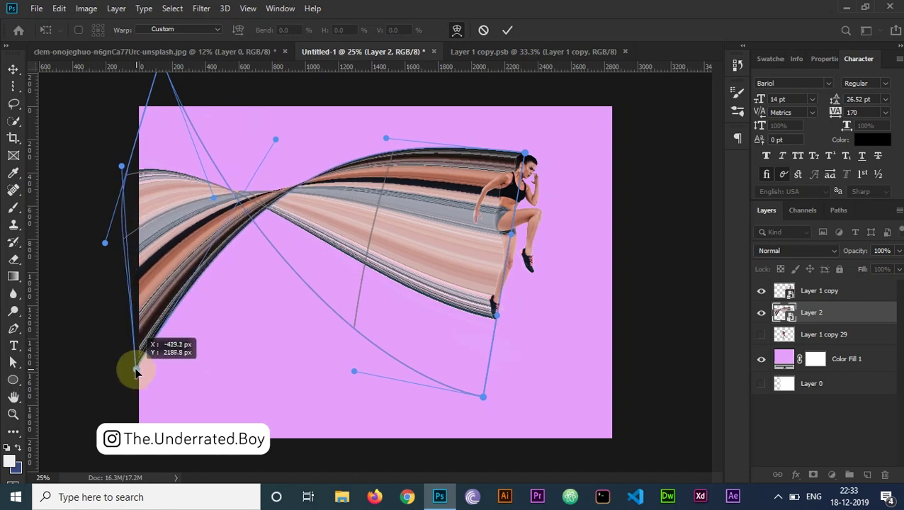
drag(282, 221, 267, 237)
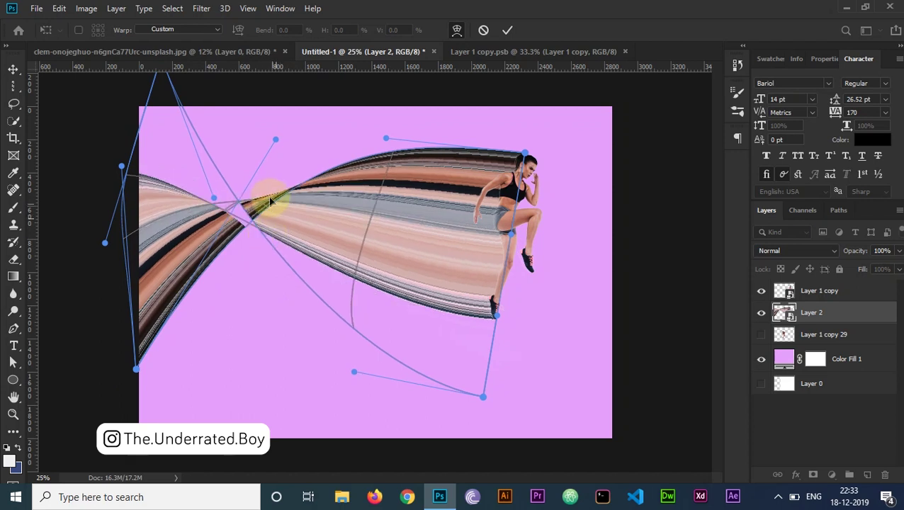
drag(278, 202, 291, 203)
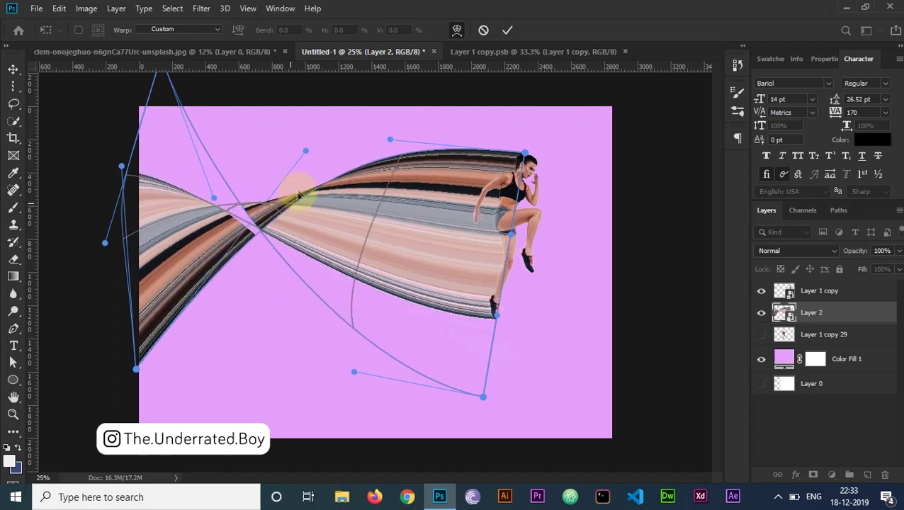
click(505, 31)
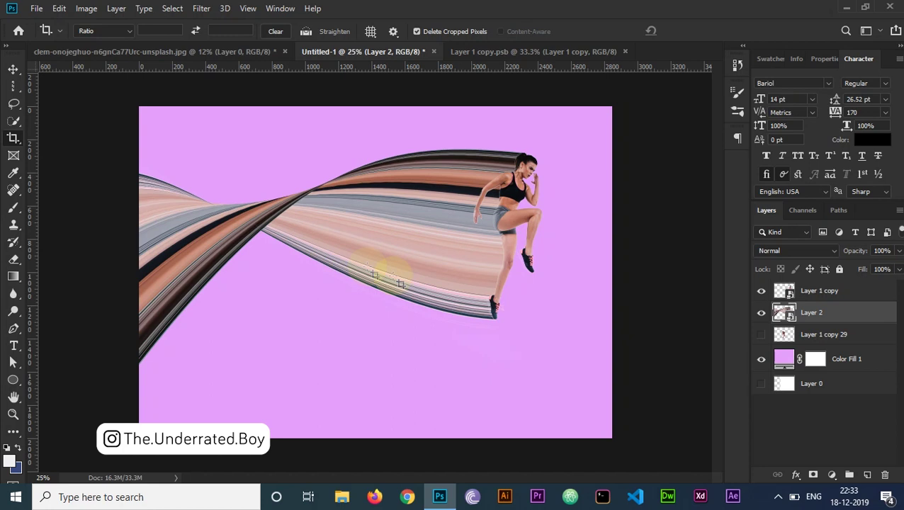
Step: Rotate Layer 1 copy and Layer 2 together by about 7.4° clockwise and shift them slightly to the canvas's left
key(v)
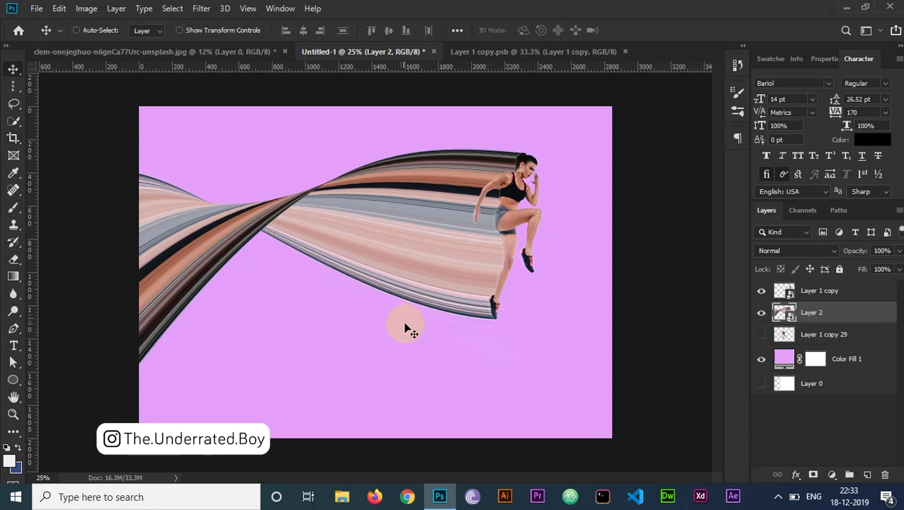
key(ctrl)
ctrl+click(843, 293)
key(ctrl+t)
drag(598, 222, 619, 254)
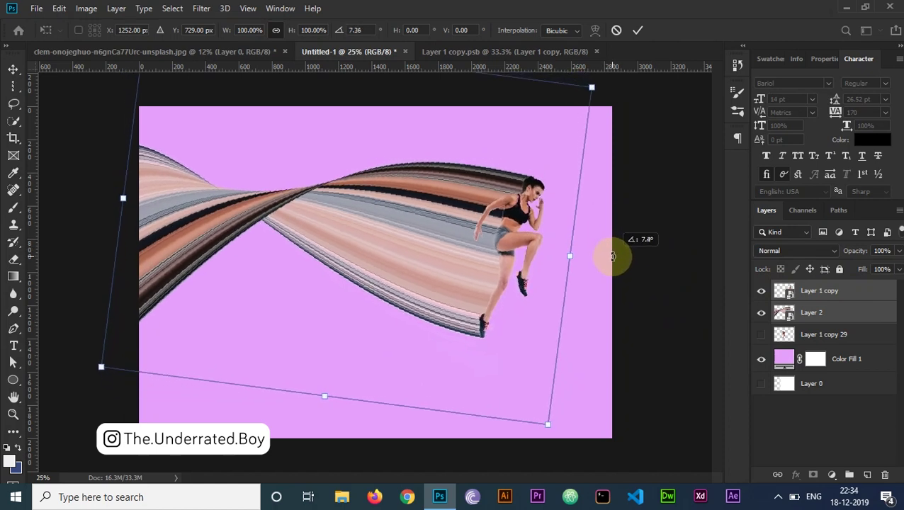
click(639, 33)
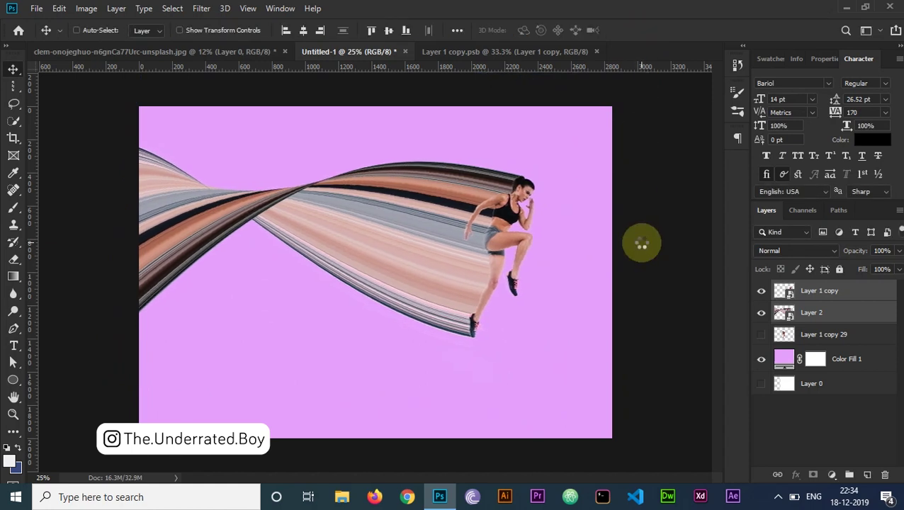
click(849, 414)
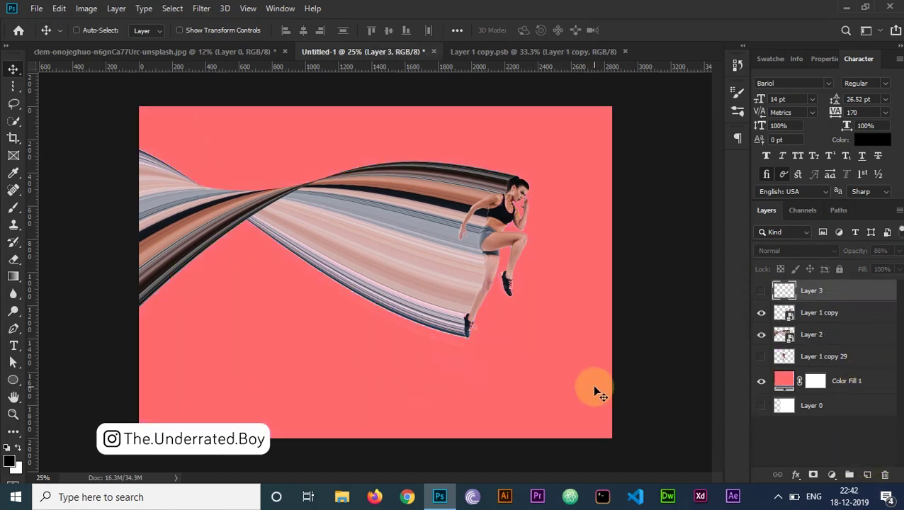
Step: Add the text "Jump. Fly, Achieve" below the ribbon and enlarge it to 29 pt
key(t)
click(317, 384)
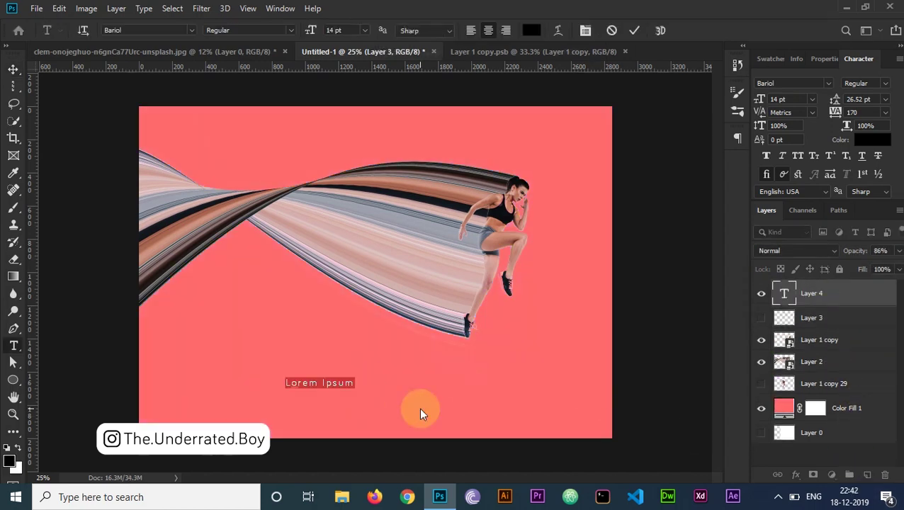
text(Jump)
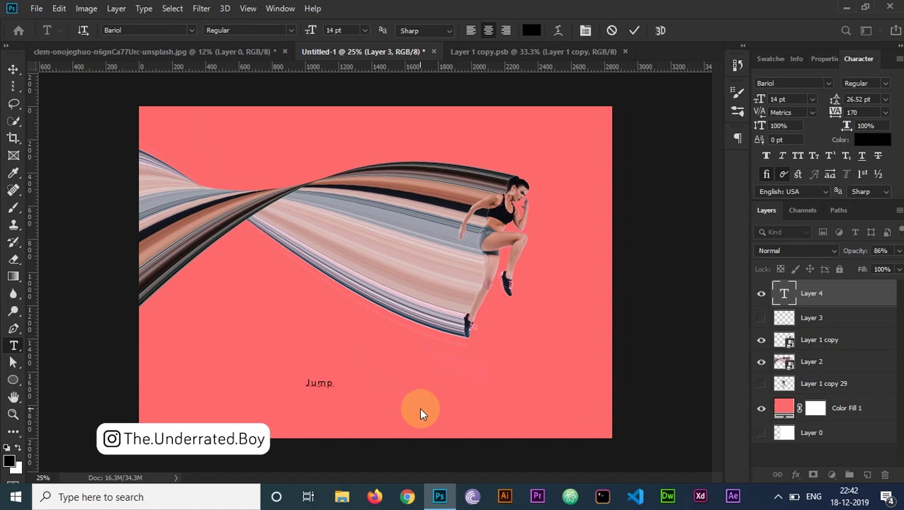
text(. Fly. Achieve)
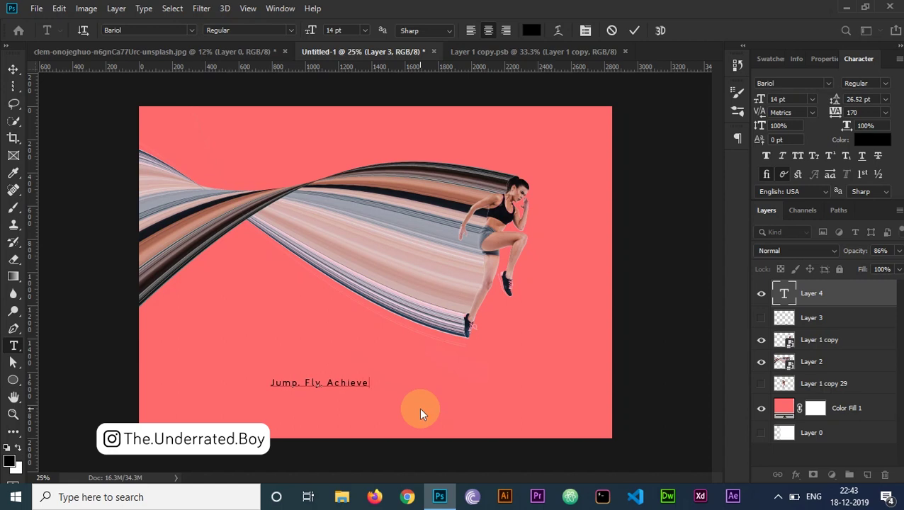
key(ctrl+a)
key(ctrl+shift+period)
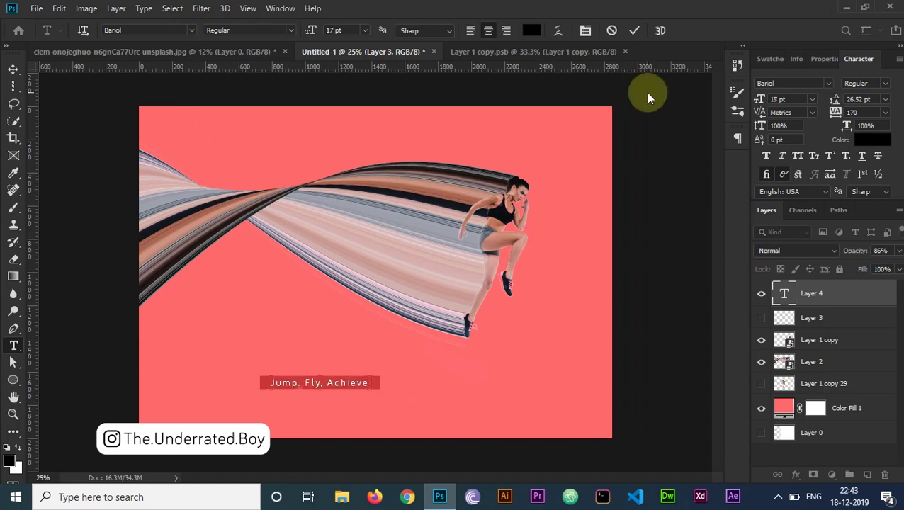
key(ctrl+shift+period)
key(ctrl+shift+period)
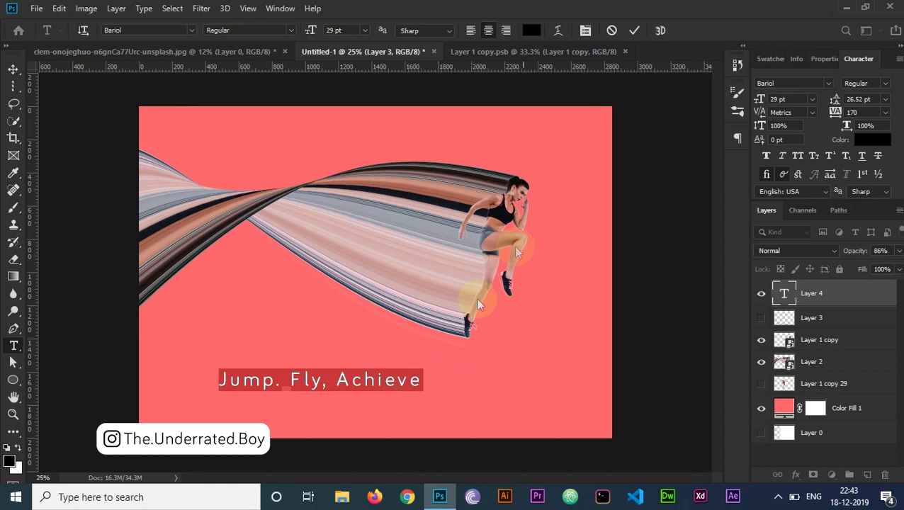
Step: Correct the text's punctuation to "Jump. Fly. Achieve." and center it horizontally near the bottom of the canvas
click(333, 380)
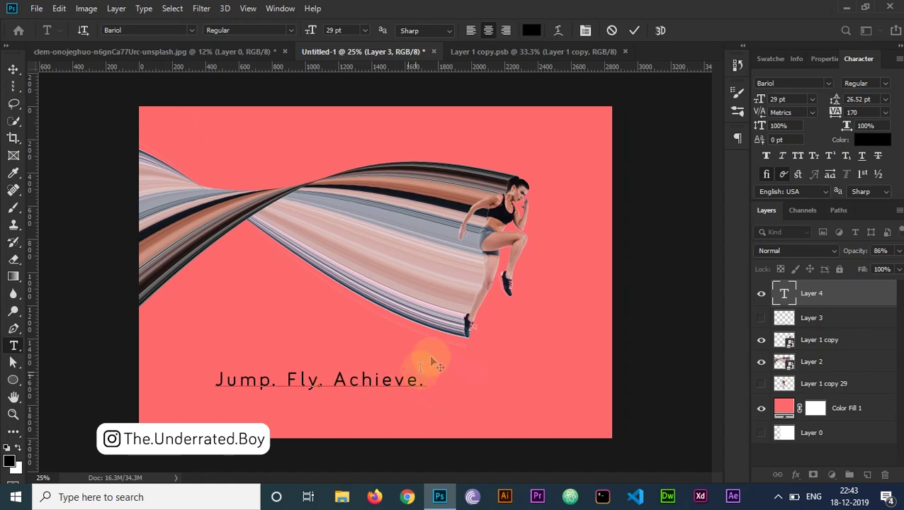
click(632, 30)
key(v)
drag(383, 387, 439, 391)
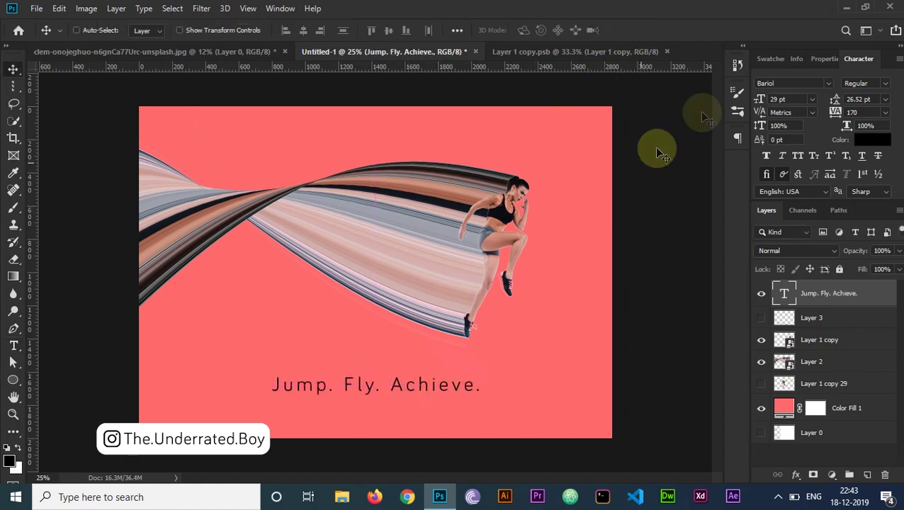
Step: Set the color of the "Jump. Fly. Achieve." text to white #ffffff
click(871, 141)
click(550, 199)
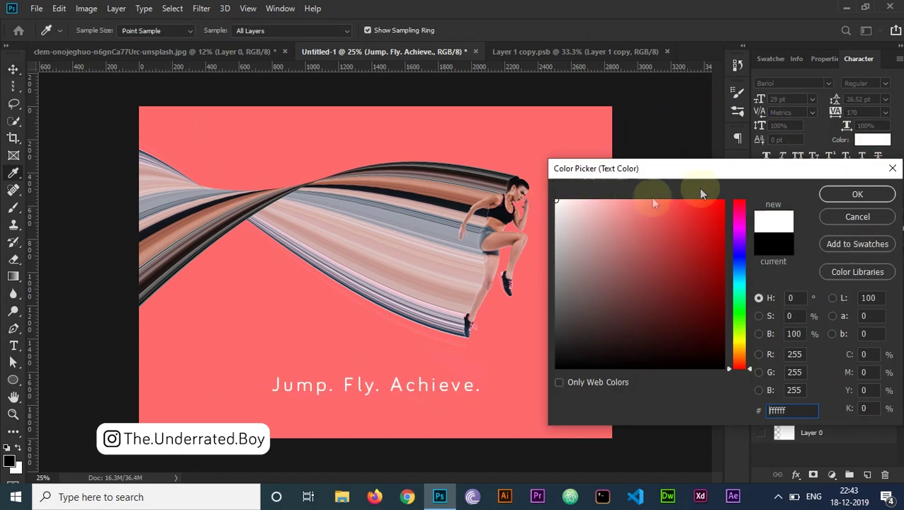
click(827, 194)
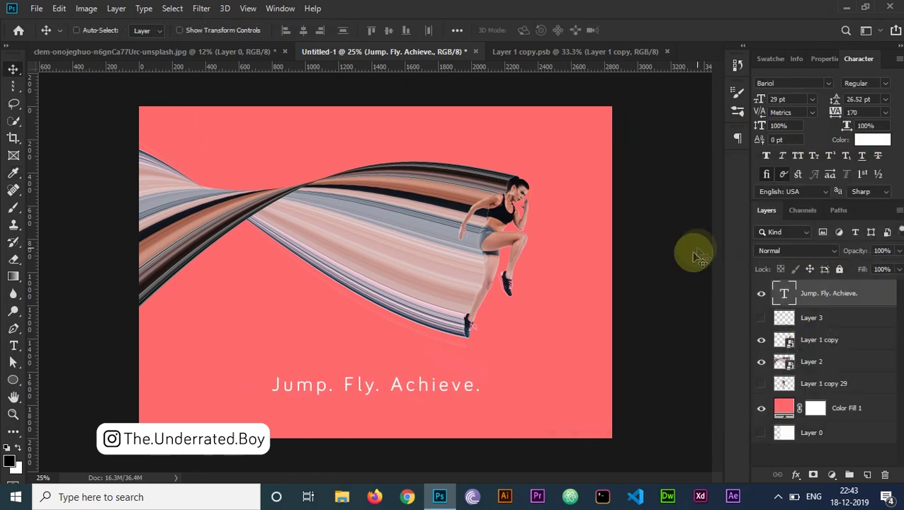